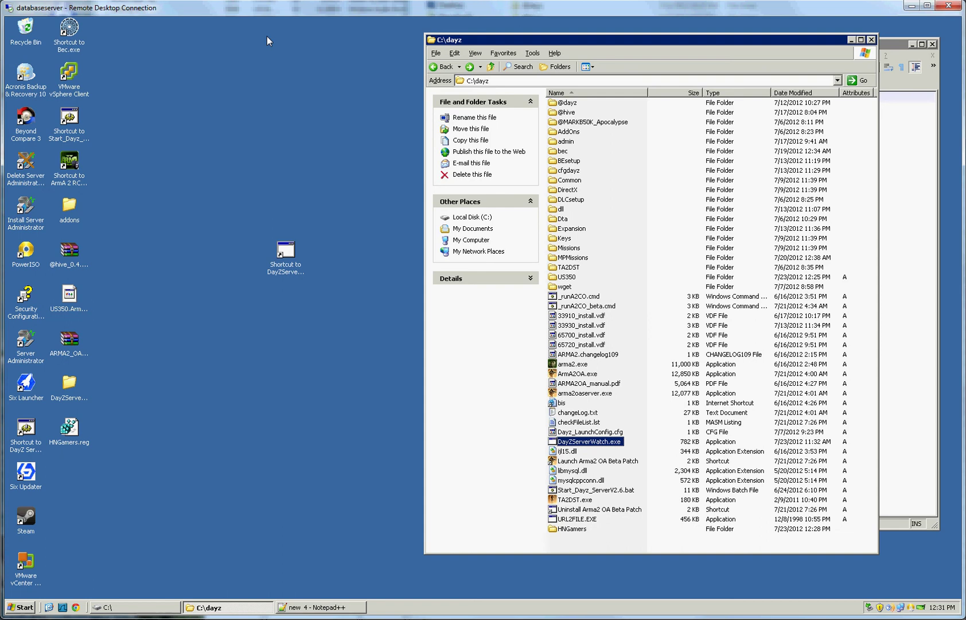
- Delete the HNGamers folder from C:\dayz and launch DayZServerWatch.exe from the same folder
{"action": "left_click", "coordinate": [568, 542]}
{"action": "left_click", "coordinate": [568, 529]}
{"action": "key", "text": "Delete"}
{"action": "left_click", "coordinate": [530, 336]}
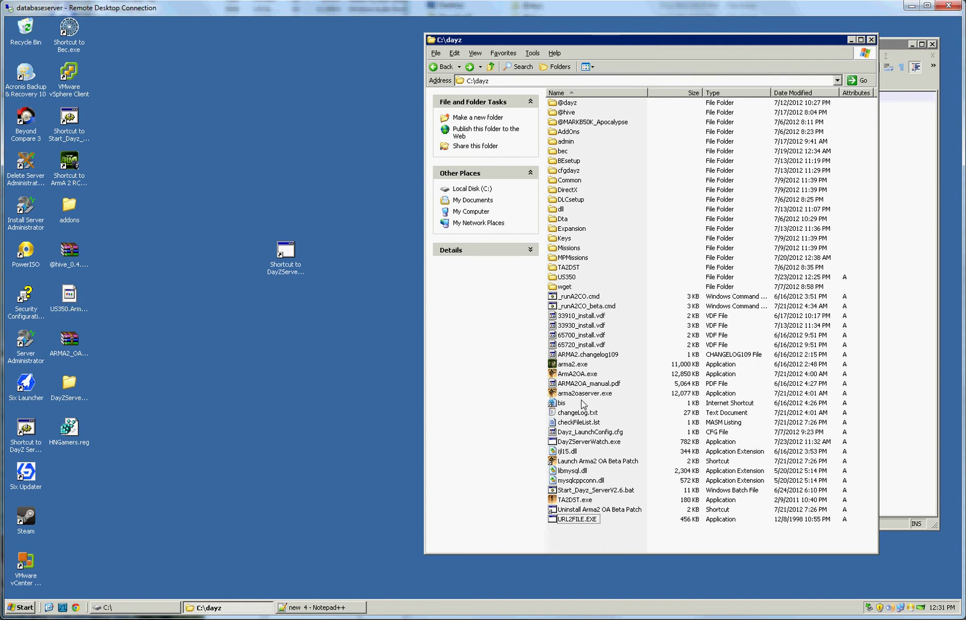
{"action": "left_click", "coordinate": [602, 442]}
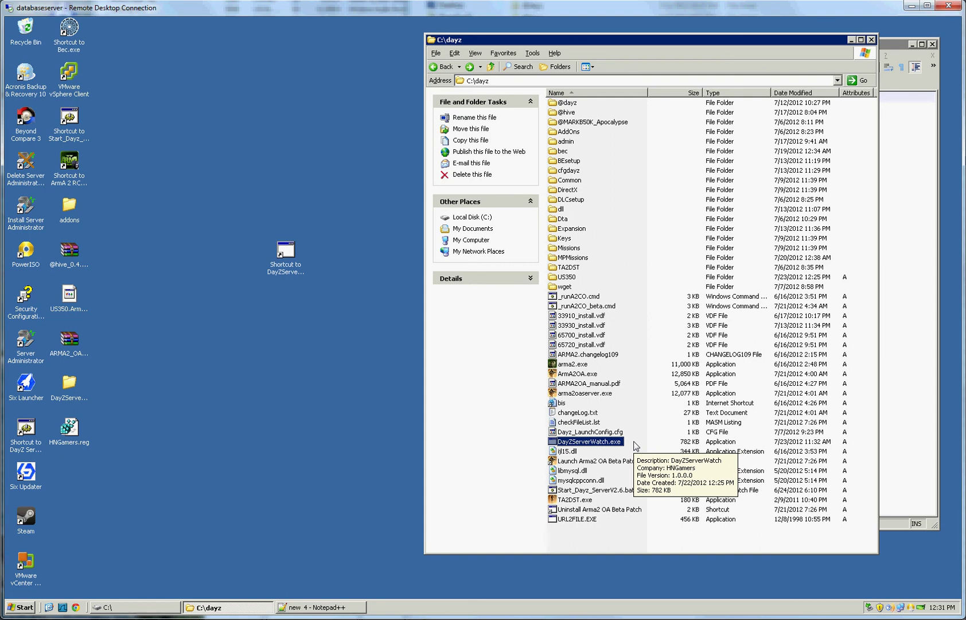
{"action": "key", "text": "Return"}
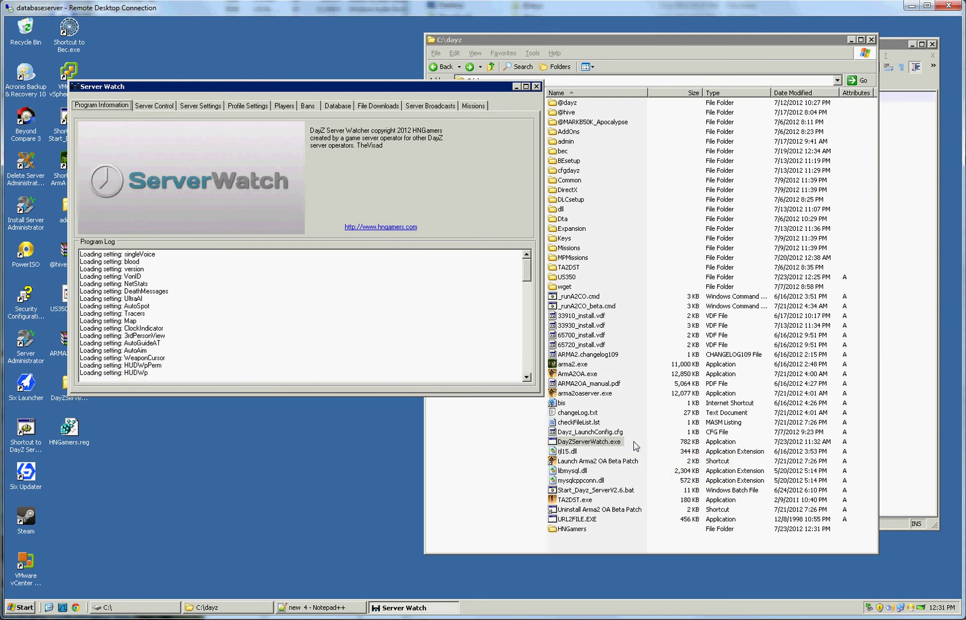
- Read the program log through to its last entry, and look over the server control and server settings pages
{"action": "left_click", "coordinate": [388, 298]}
{"action": "left_click_drag", "start_coordinate": [528, 265], "coordinate": [535, 358]}
{"action": "left_click_drag", "start_coordinate": [174, 365], "coordinate": [64, 370]}
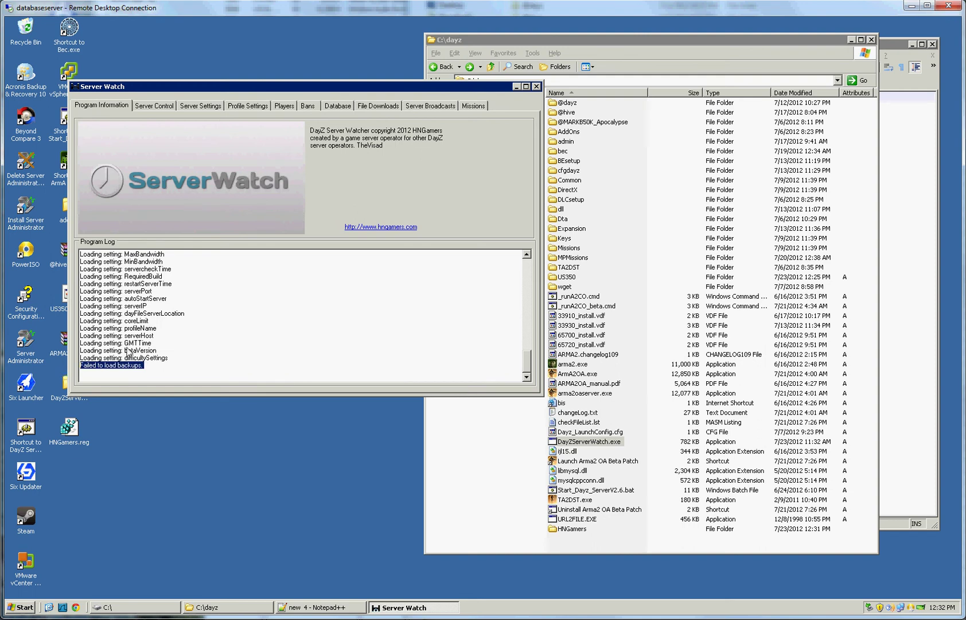
{"action": "left_click", "coordinate": [179, 374]}
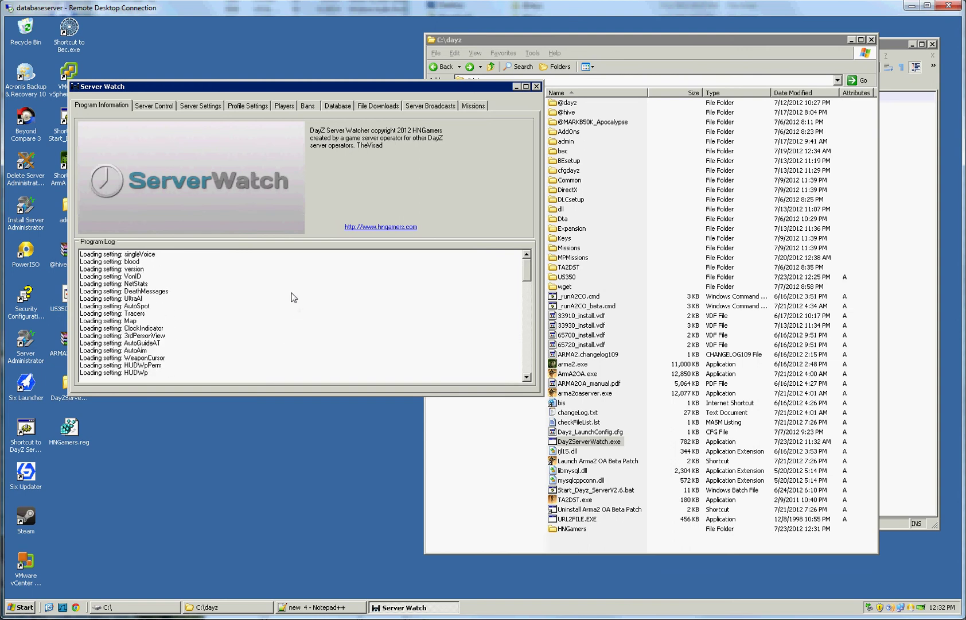
{"action": "left_click", "coordinate": [158, 106]}
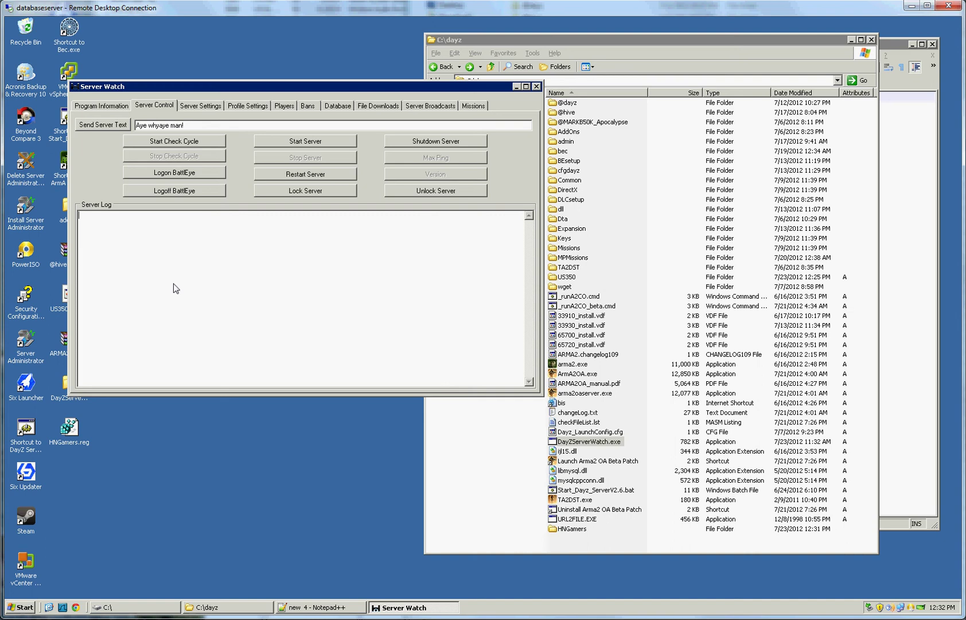
{"action": "left_click", "coordinate": [202, 106]}
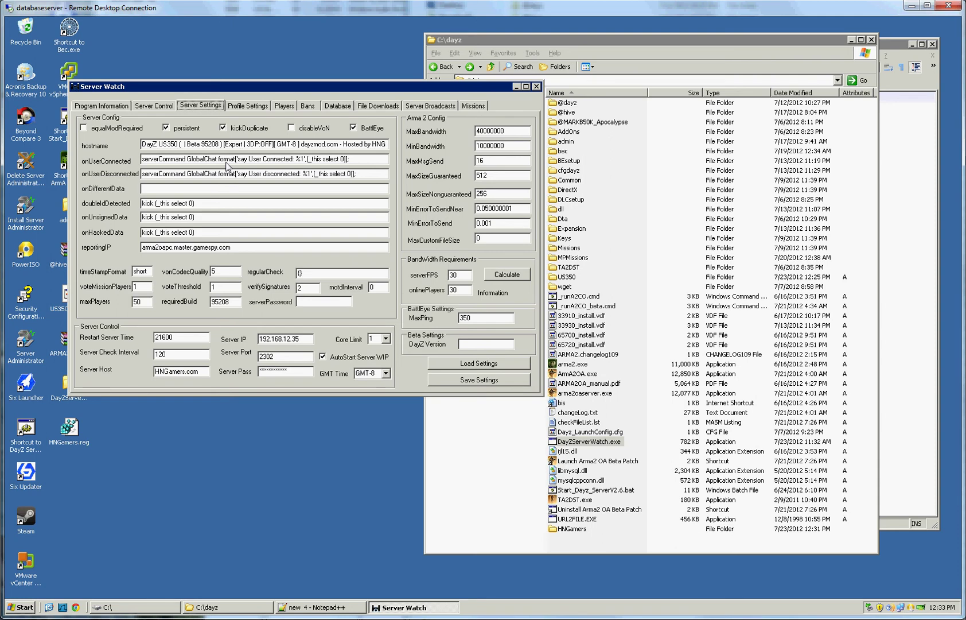
- Try the Recruit, Regular, Veteran and Expert difficulty presets in the profile settings and set the difficulty to Custom
{"action": "left_click", "coordinate": [240, 107]}
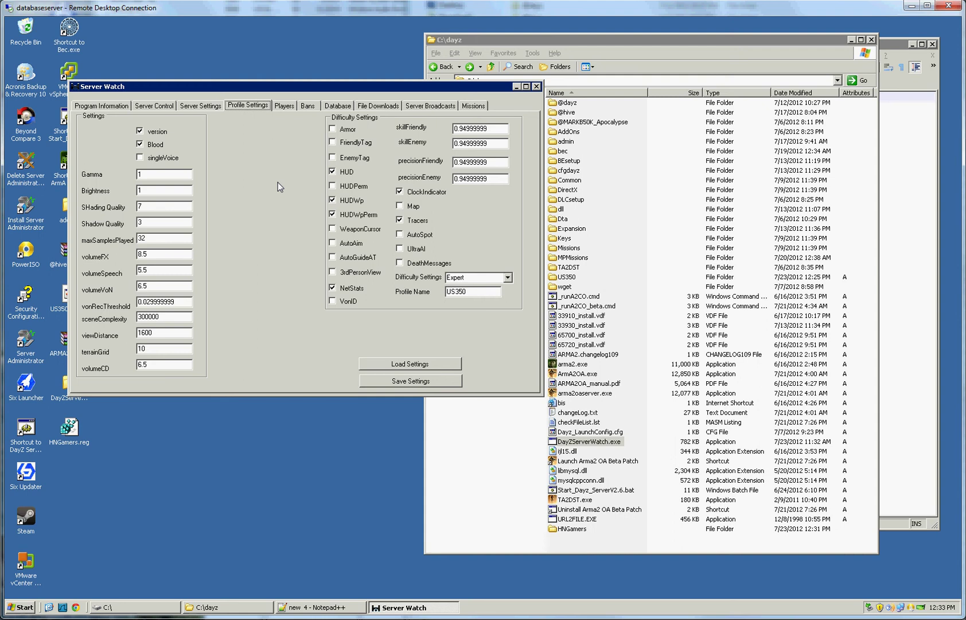
{"action": "left_click", "coordinate": [510, 277]}
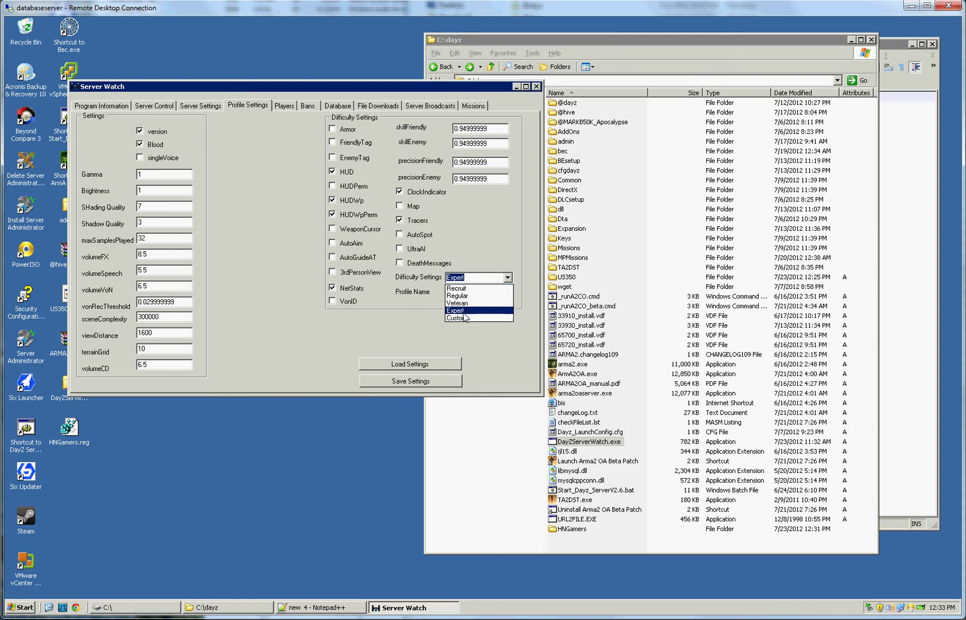
{"action": "left_click", "coordinate": [459, 288]}
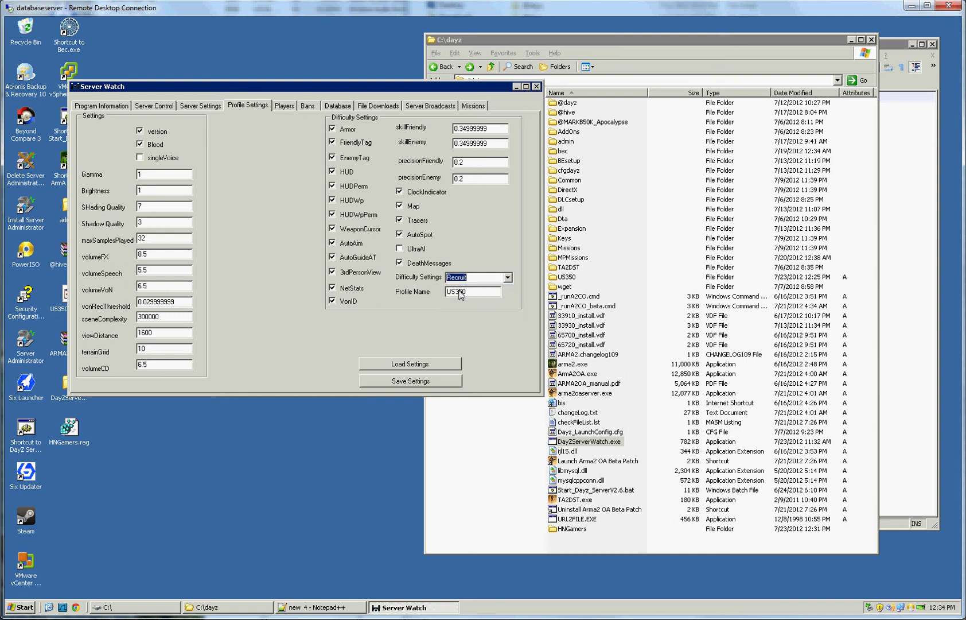
{"action": "left_click", "coordinate": [508, 278]}
{"action": "left_click", "coordinate": [468, 296]}
{"action": "left_click", "coordinate": [507, 278]}
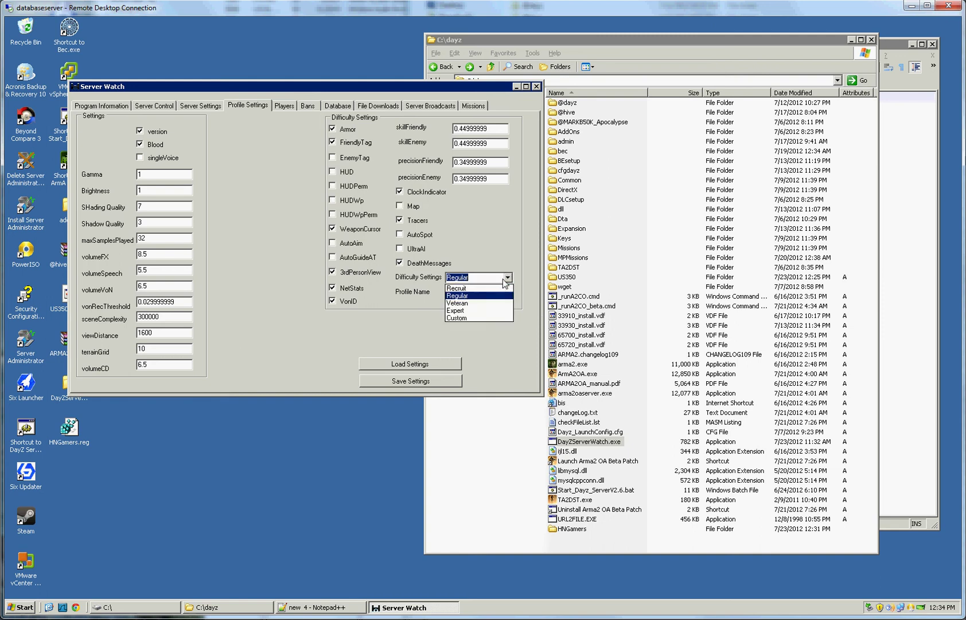
{"action": "left_click", "coordinate": [471, 303]}
{"action": "left_click", "coordinate": [507, 278]}
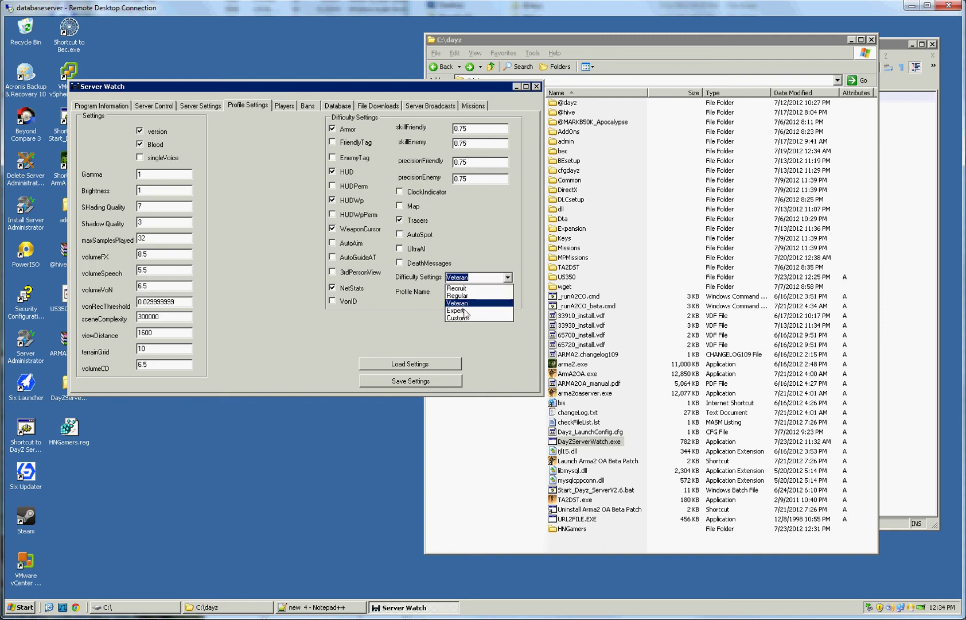
{"action": "left_click", "coordinate": [466, 310]}
{"action": "left_click", "coordinate": [509, 278]}
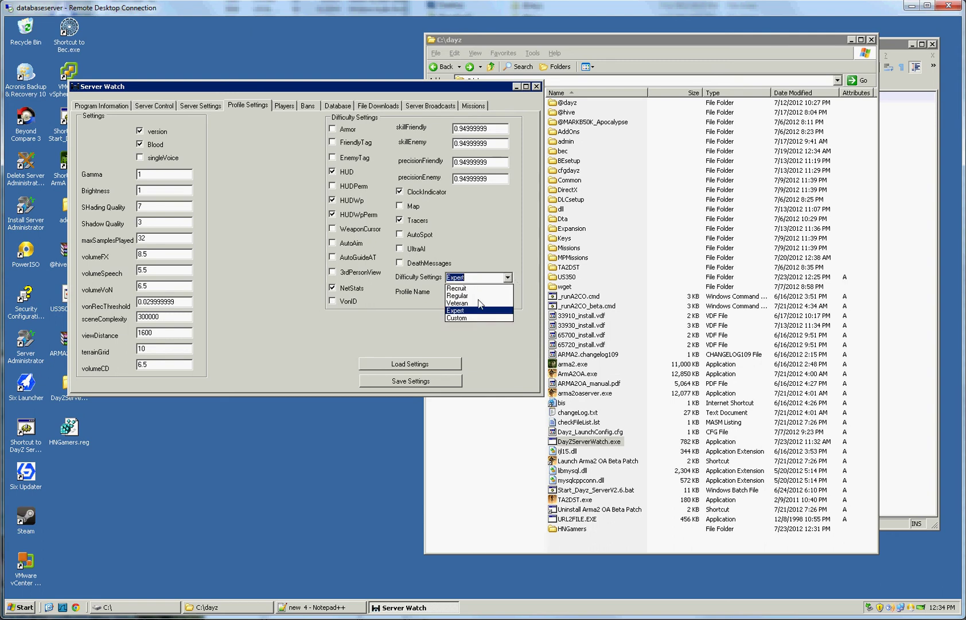
{"action": "left_click", "coordinate": [458, 319]}
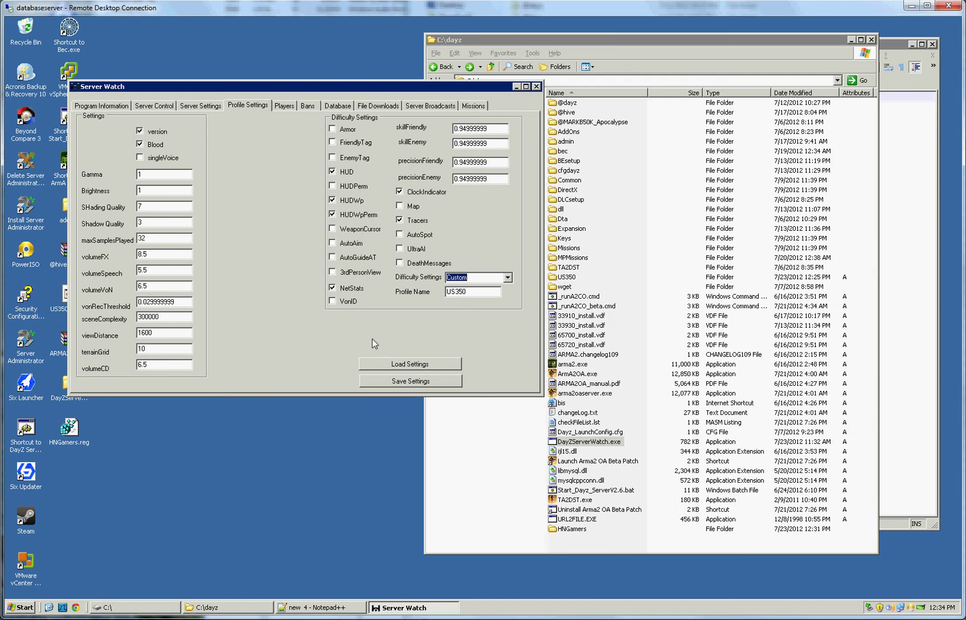
- Look through the players, bans, database, server broadcasts, file downloads and missions pages, including the configured mission name
{"action": "left_click", "coordinate": [283, 106]}
{"action": "left_click", "coordinate": [308, 106]}
{"action": "left_click", "coordinate": [339, 105]}
{"action": "left_click", "coordinate": [432, 106]}
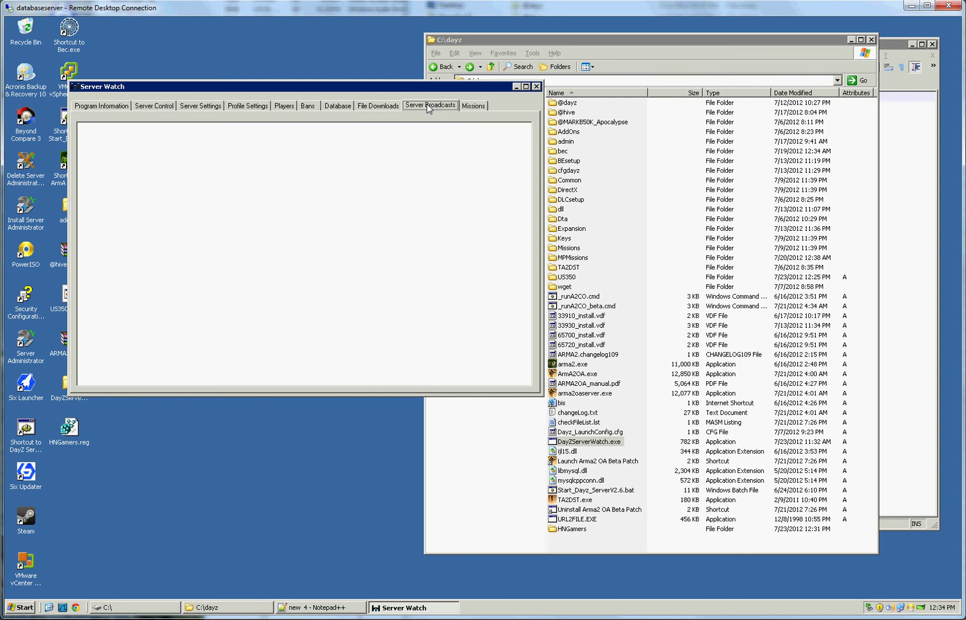
{"action": "left_click", "coordinate": [383, 106]}
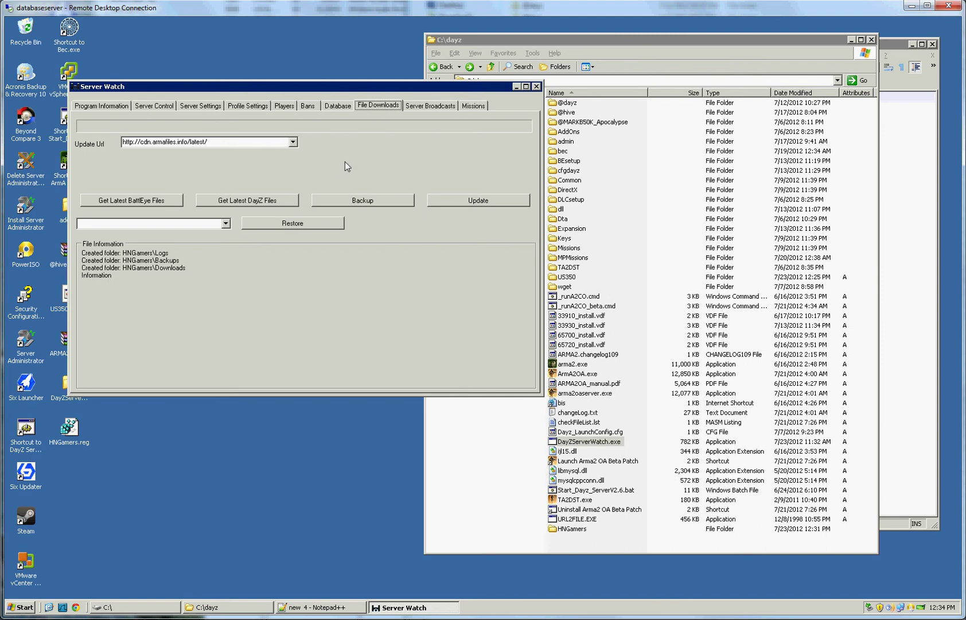
{"action": "left_click", "coordinate": [474, 105]}
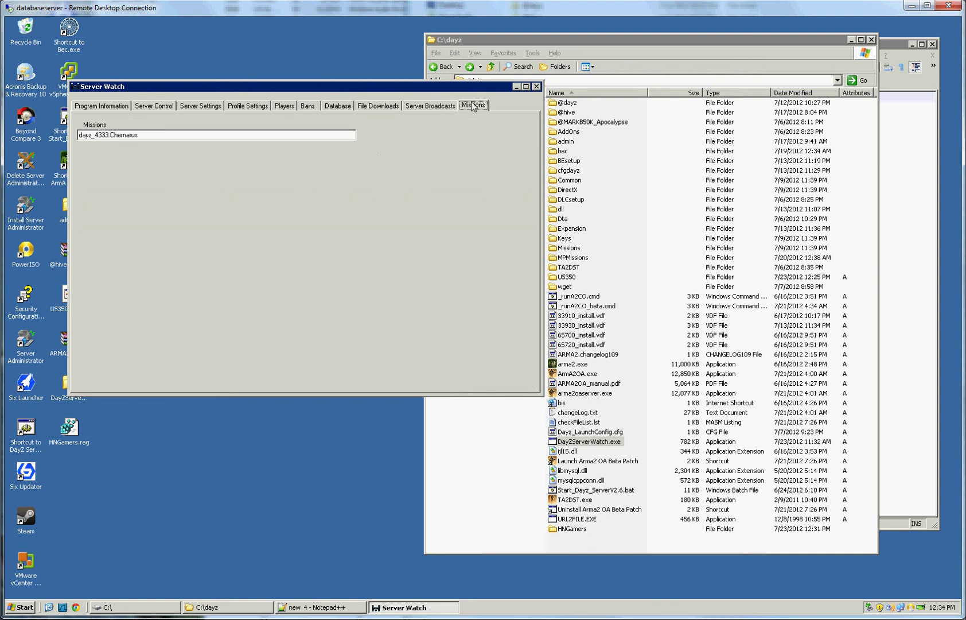
{"action": "left_click_drag", "start_coordinate": [277, 140], "coordinate": [49, 141]}
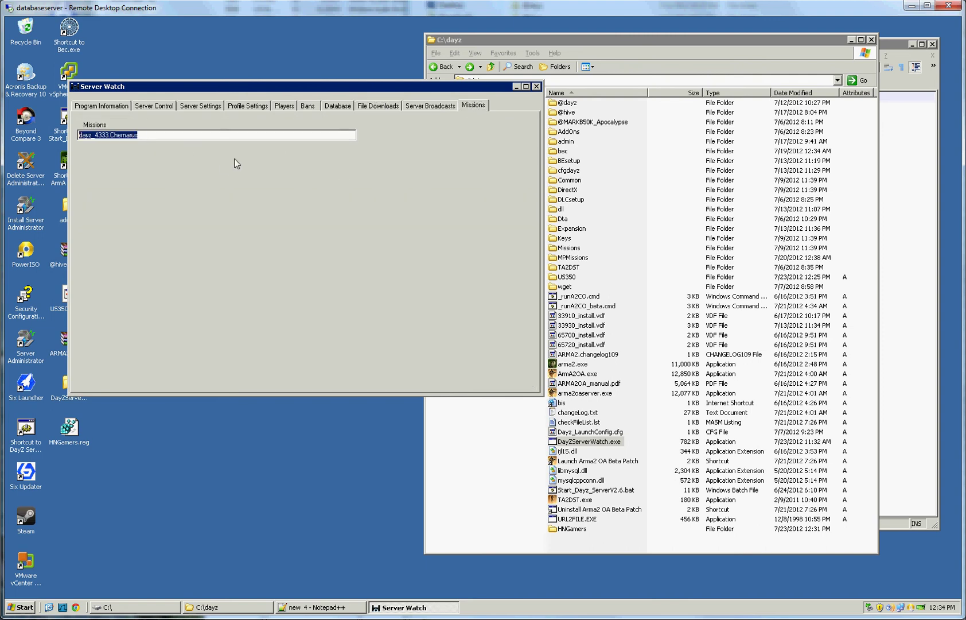
{"action": "left_click", "coordinate": [372, 107]}
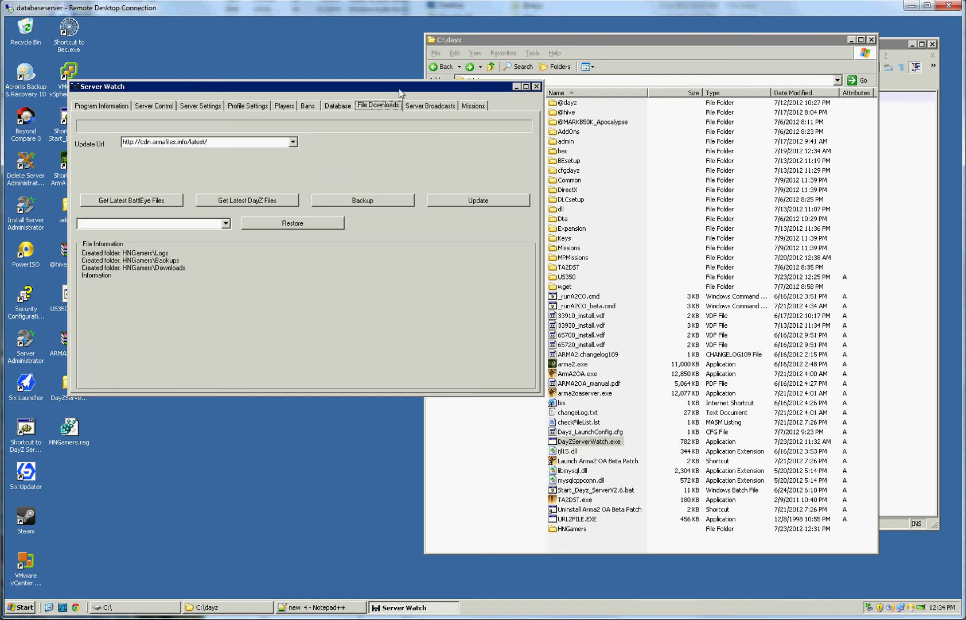
{"action": "left_click", "coordinate": [143, 201]}
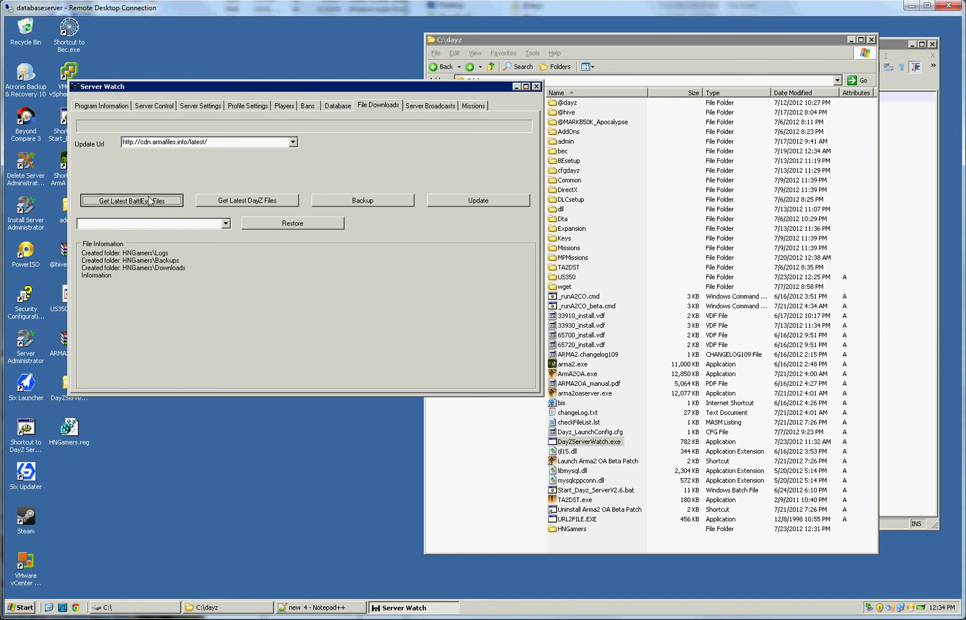
{"action": "left_click", "coordinate": [265, 200]}
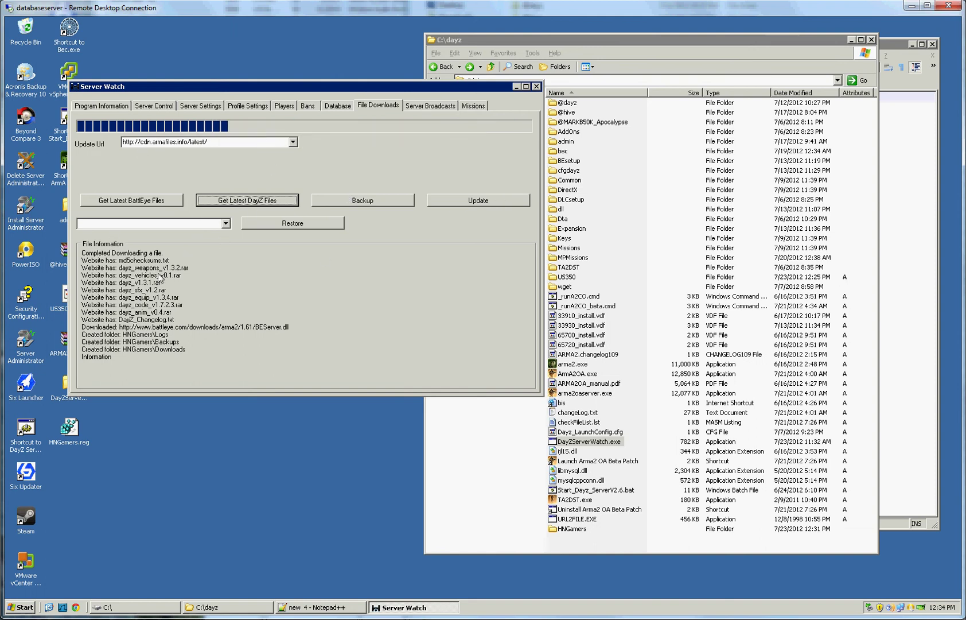
- Check the update URL, the file download progress and the server settings while the DayZ files download
{"action": "left_click", "coordinate": [212, 142]}
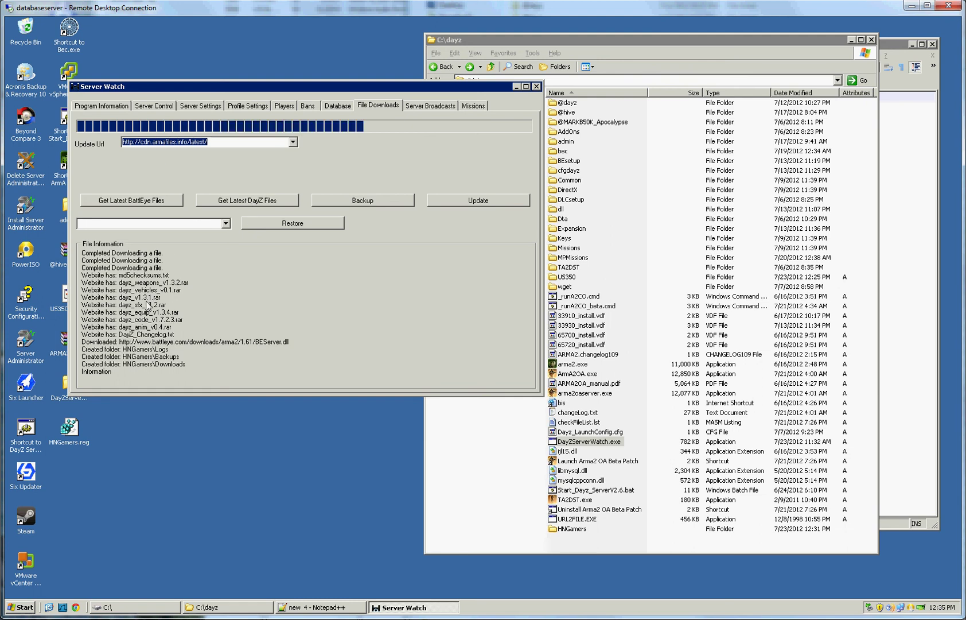
{"action": "left_click", "coordinate": [191, 105]}
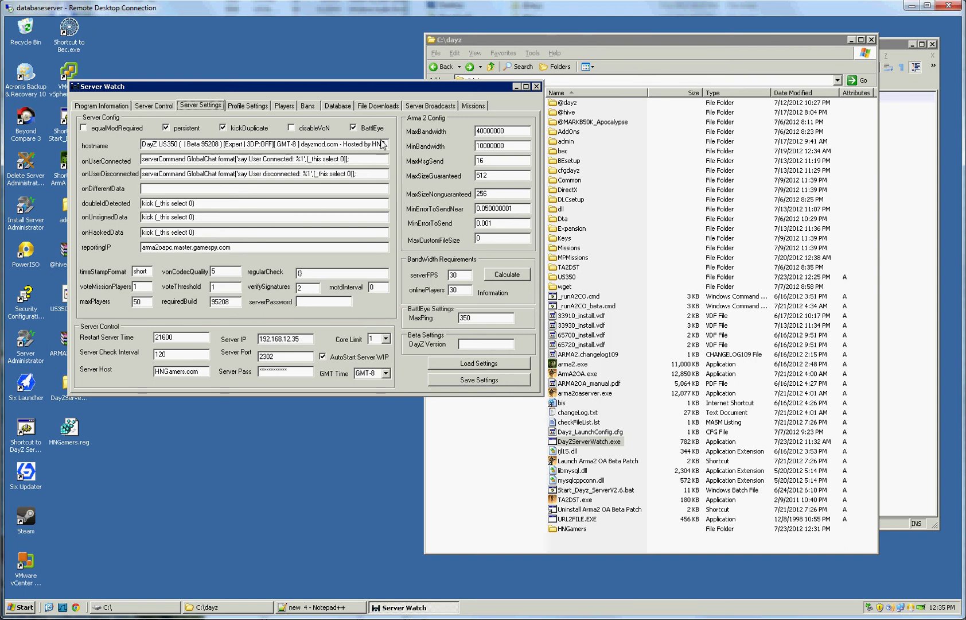
{"action": "left_click", "coordinate": [370, 105]}
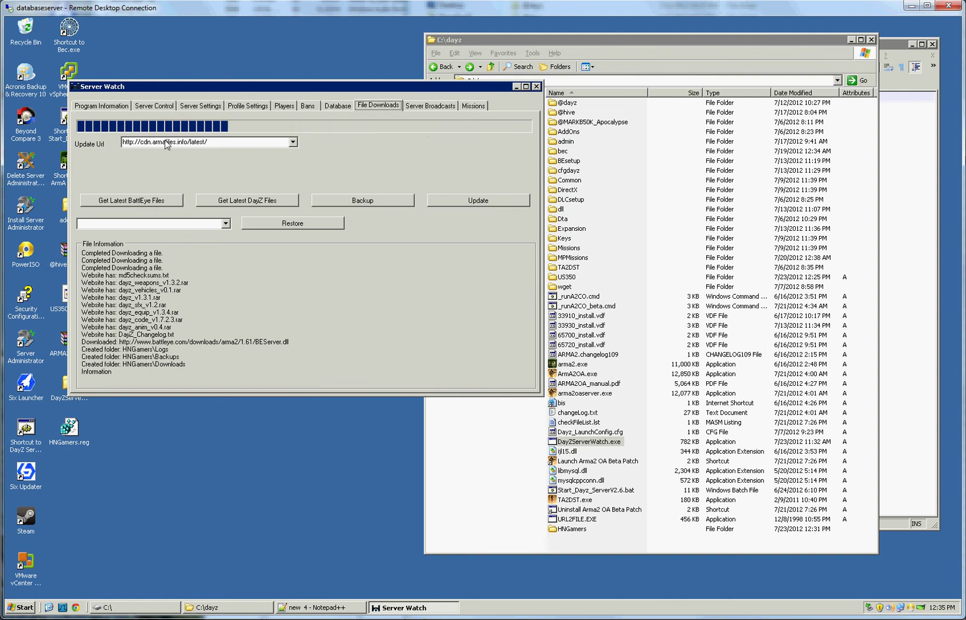
{"action": "left_click", "coordinate": [172, 106]}
{"action": "left_click", "coordinate": [203, 105]}
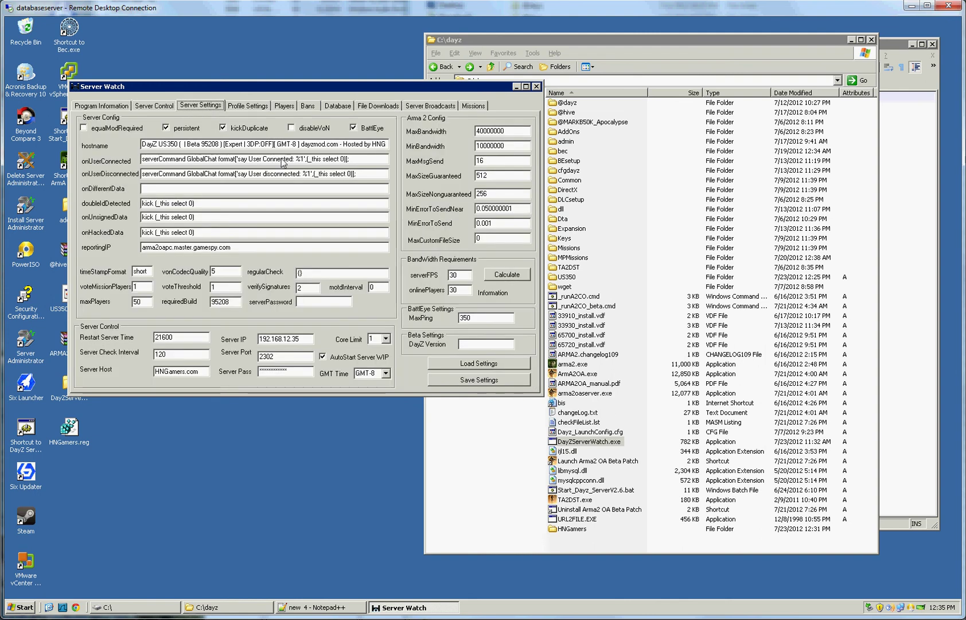
{"action": "left_click", "coordinate": [375, 106]}
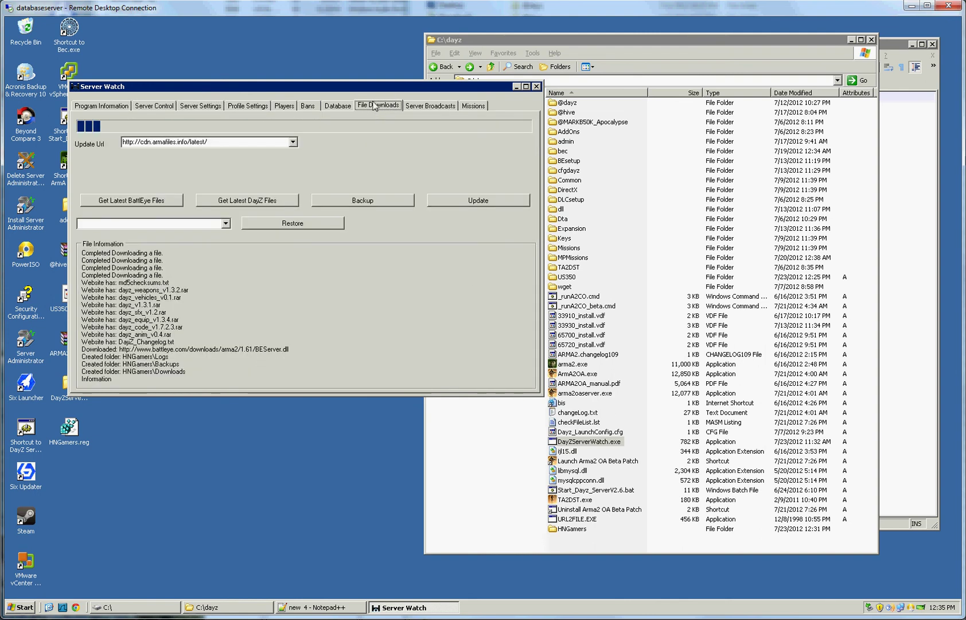
{"action": "left_click", "coordinate": [352, 201]}
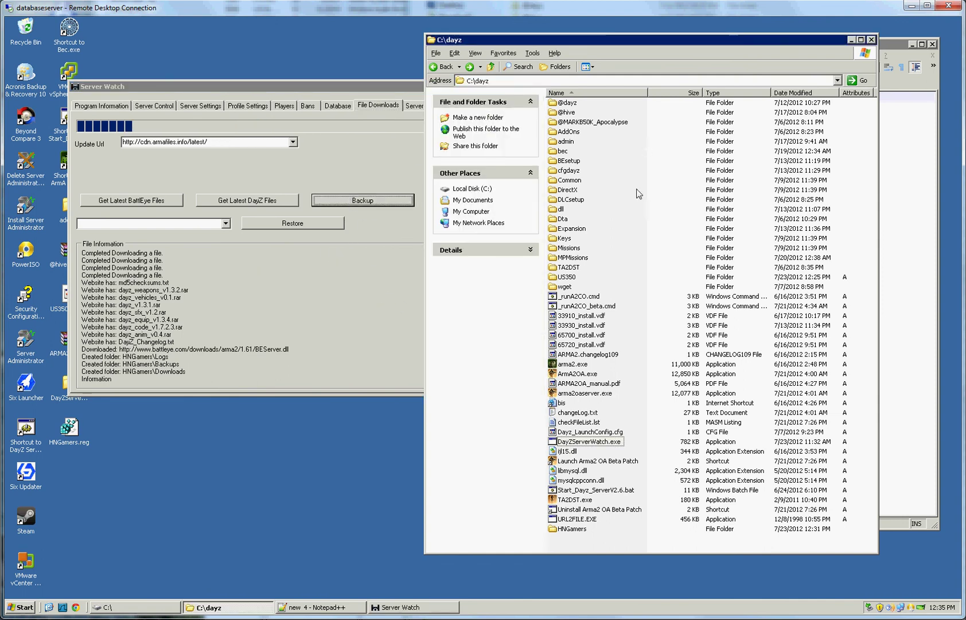
{"action": "left_click", "coordinate": [568, 112]}
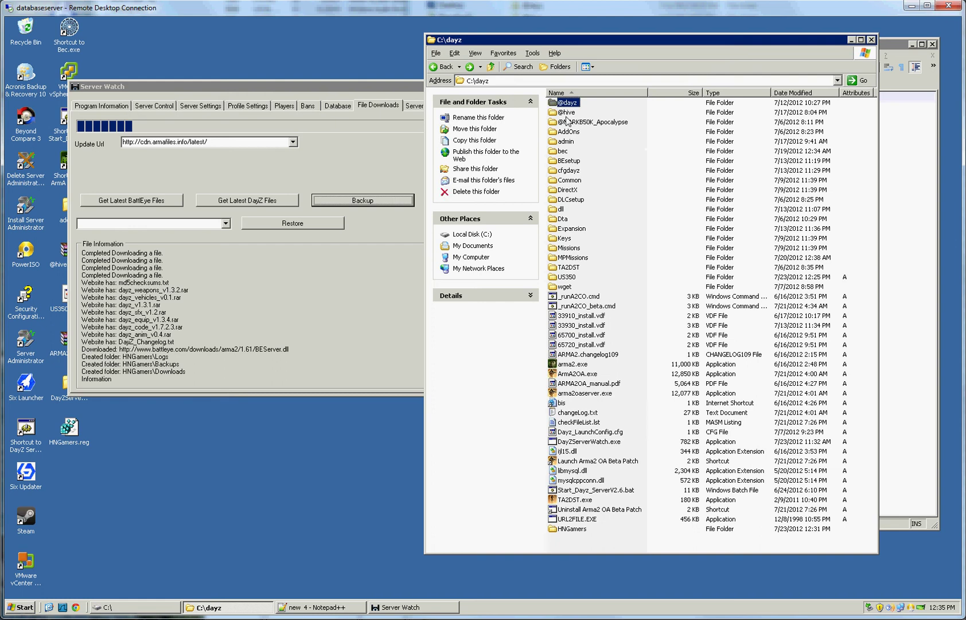
{"action": "left_click", "coordinate": [567, 276]}
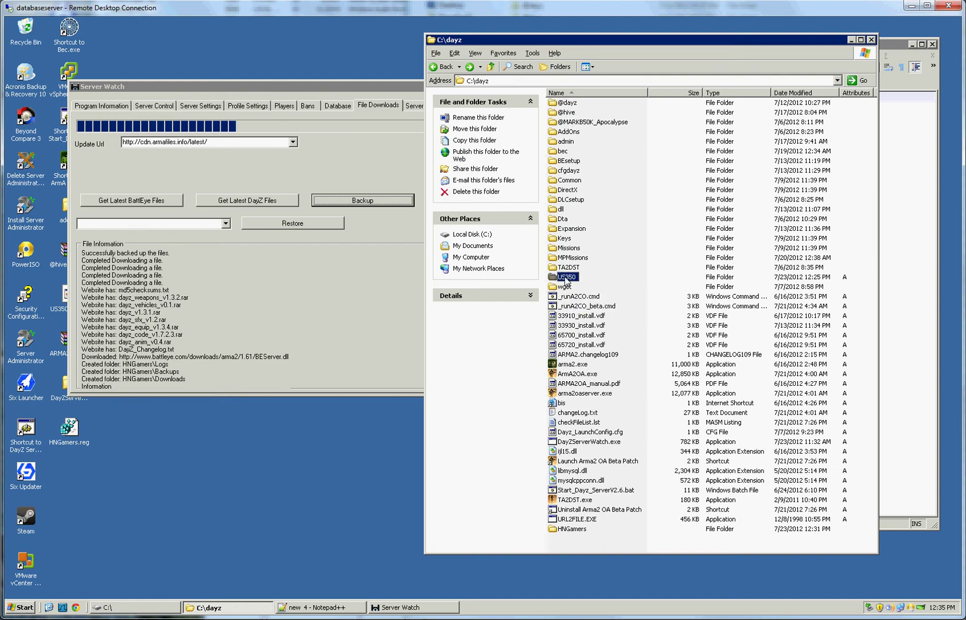
{"action": "left_click", "coordinate": [168, 308]}
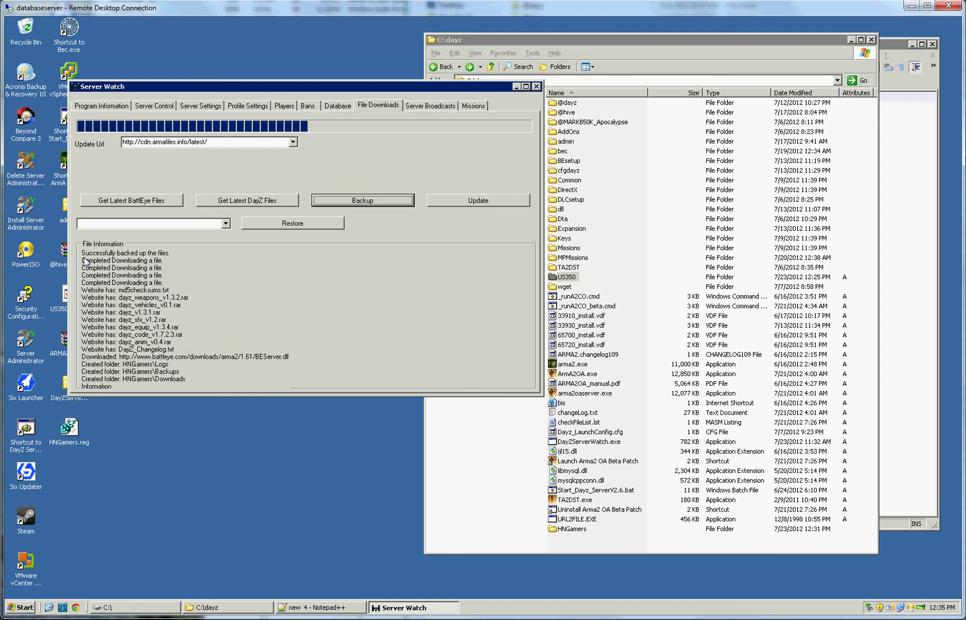
- Open the Backups folder inside C:\dayz\HNGamers to inspect the backup archive
{"action": "left_click", "coordinate": [620, 223]}
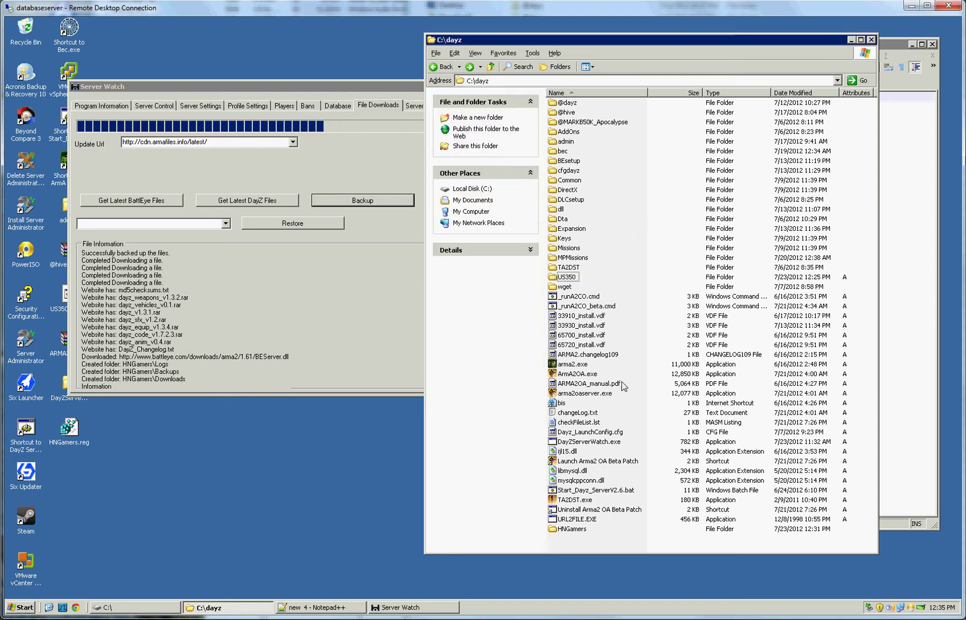
{"action": "left_click", "coordinate": [577, 529]}
{"action": "left_click", "coordinate": [692, 515]}
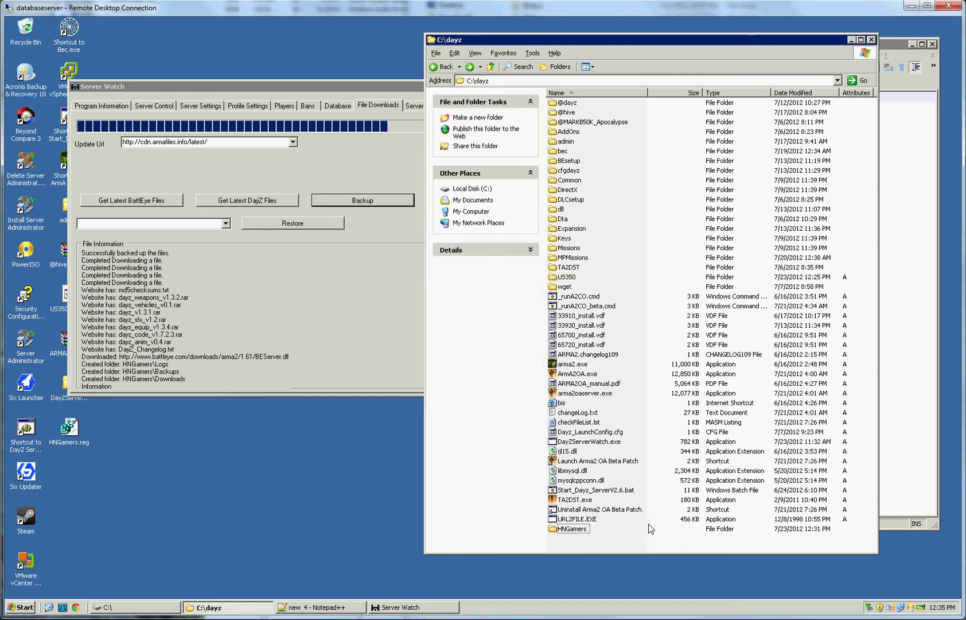
{"action": "double_click", "coordinate": [577, 529]}
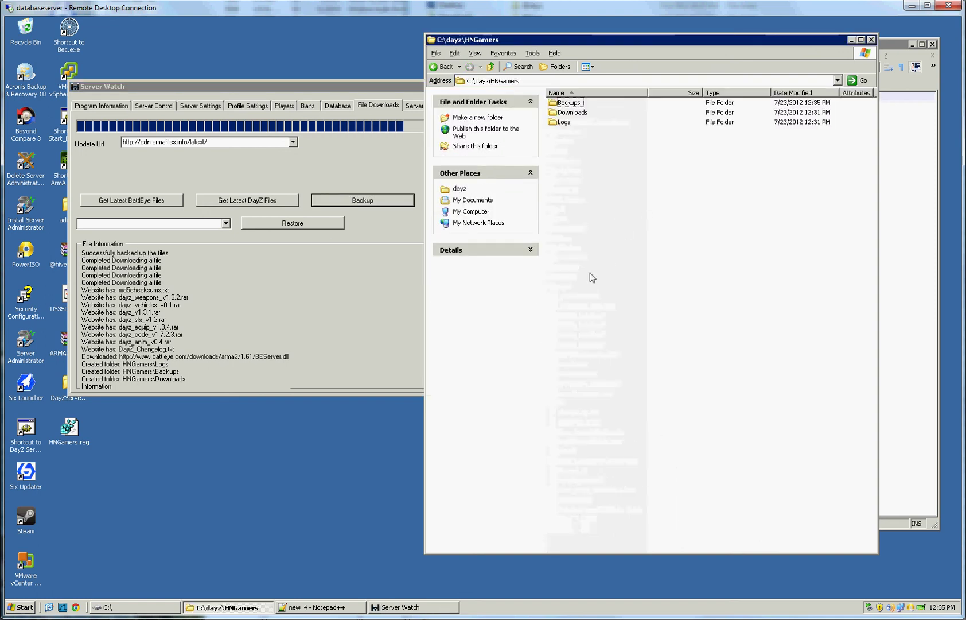
{"action": "left_click", "coordinate": [568, 105]}
{"action": "left_click", "coordinate": [578, 109]}
{"action": "left_click", "coordinate": [571, 102]}
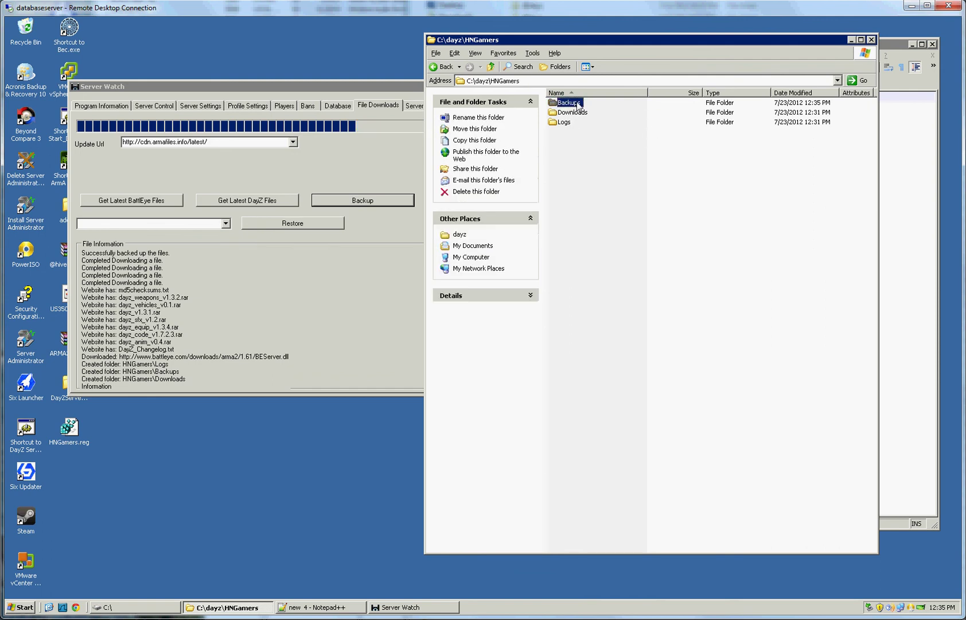
{"action": "double_click", "coordinate": [571, 102]}
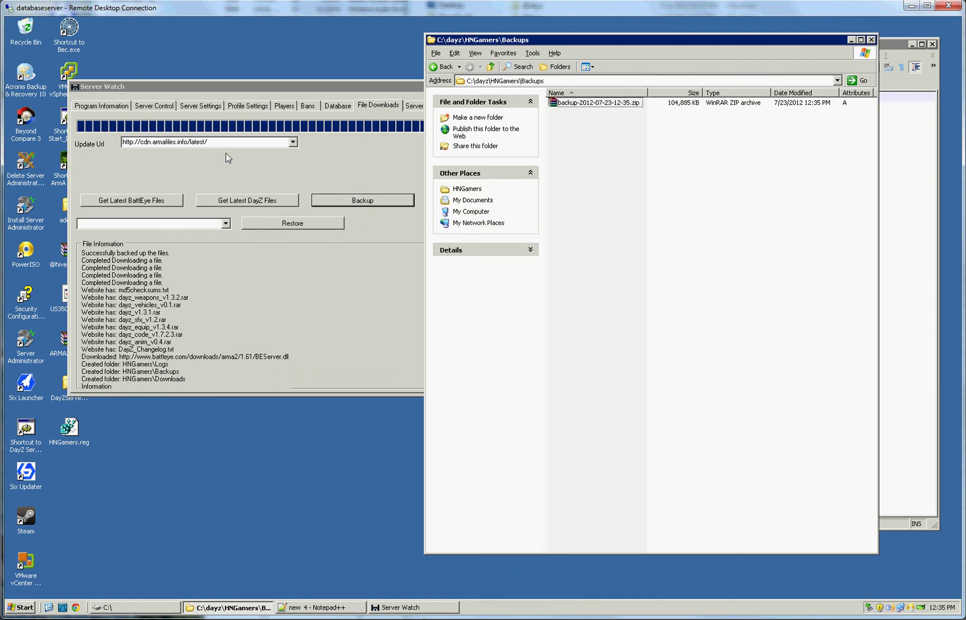
{"action": "left_click", "coordinate": [167, 96]}
{"action": "left_click", "coordinate": [664, 195]}
{"action": "left_click", "coordinate": [320, 179]}
{"action": "left_click", "coordinate": [367, 201]}
{"action": "left_click", "coordinate": [226, 223]}
{"action": "left_click", "coordinate": [109, 236]}
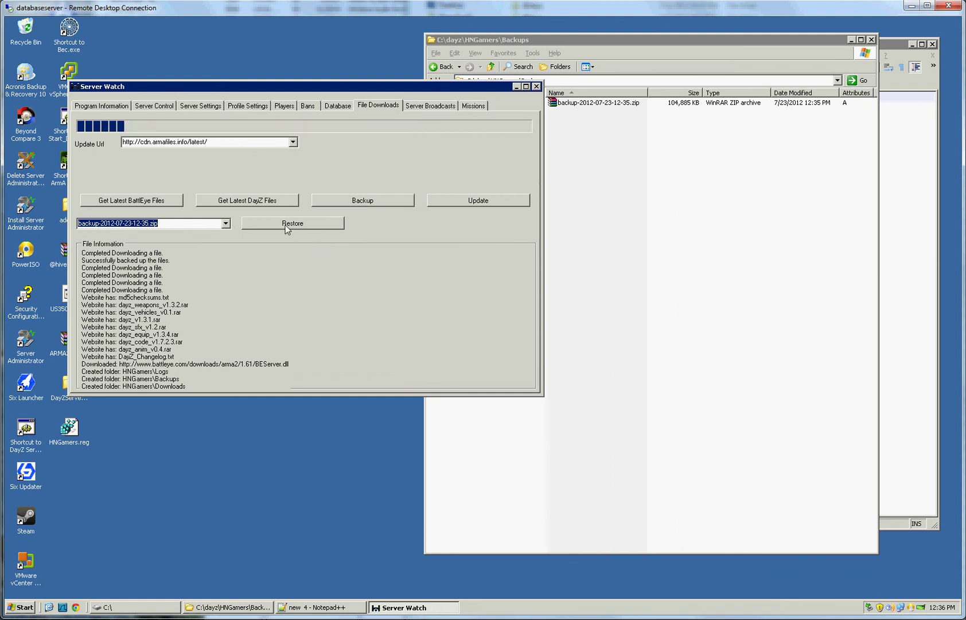
{"action": "left_click", "coordinate": [647, 197]}
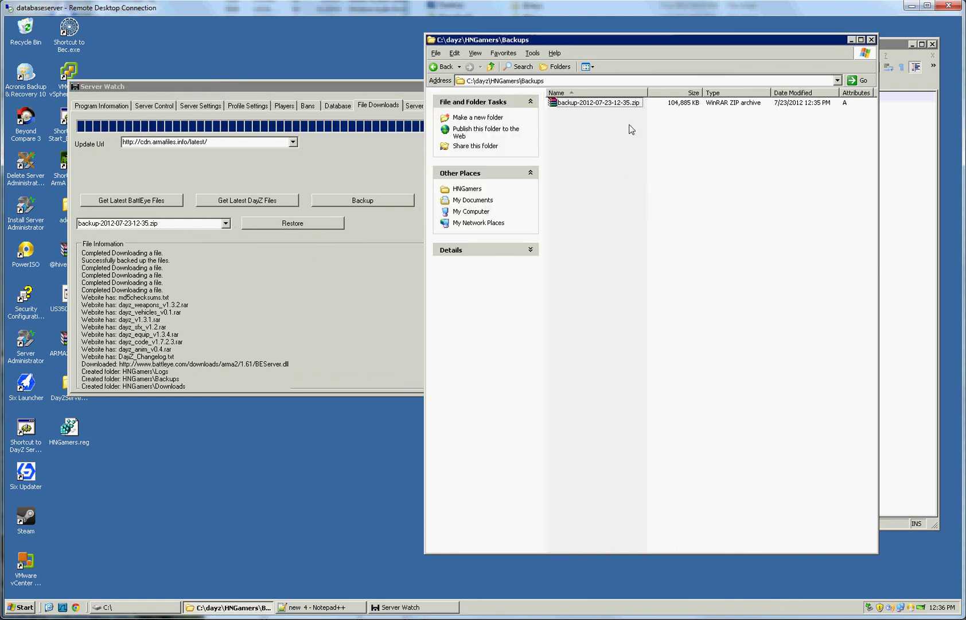
{"action": "double_click", "coordinate": [609, 103]}
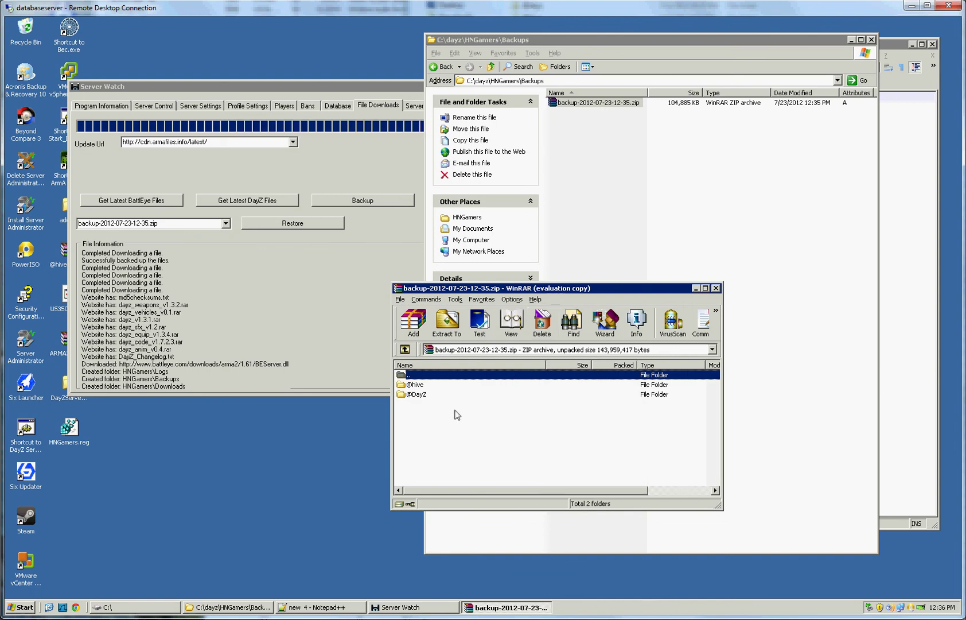
{"action": "left_click", "coordinate": [419, 394]}
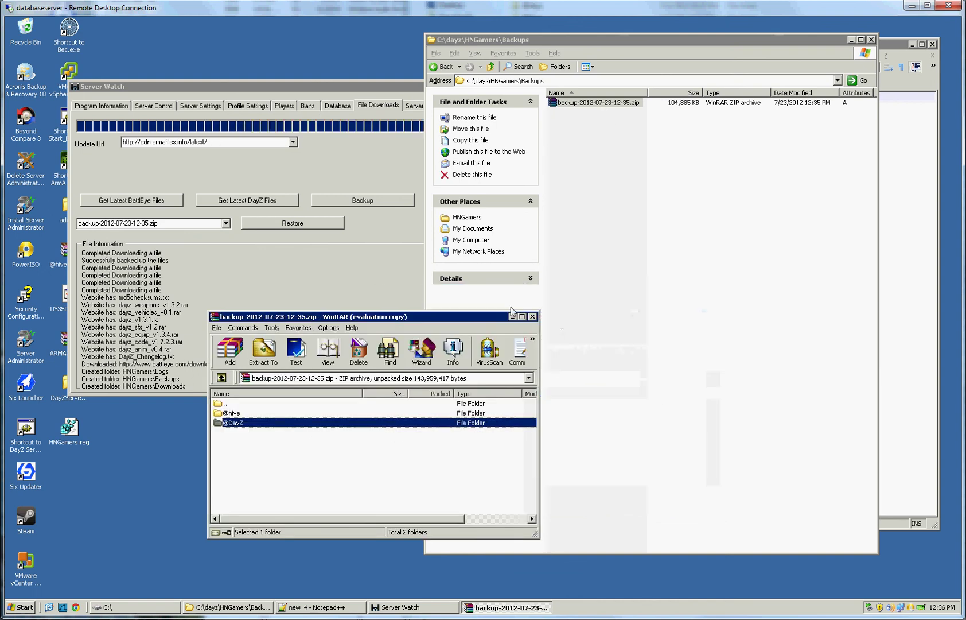
{"action": "key", "text": "Escape"}
{"action": "left_click", "coordinate": [591, 287]}
{"action": "key", "text": "BackSpace"}
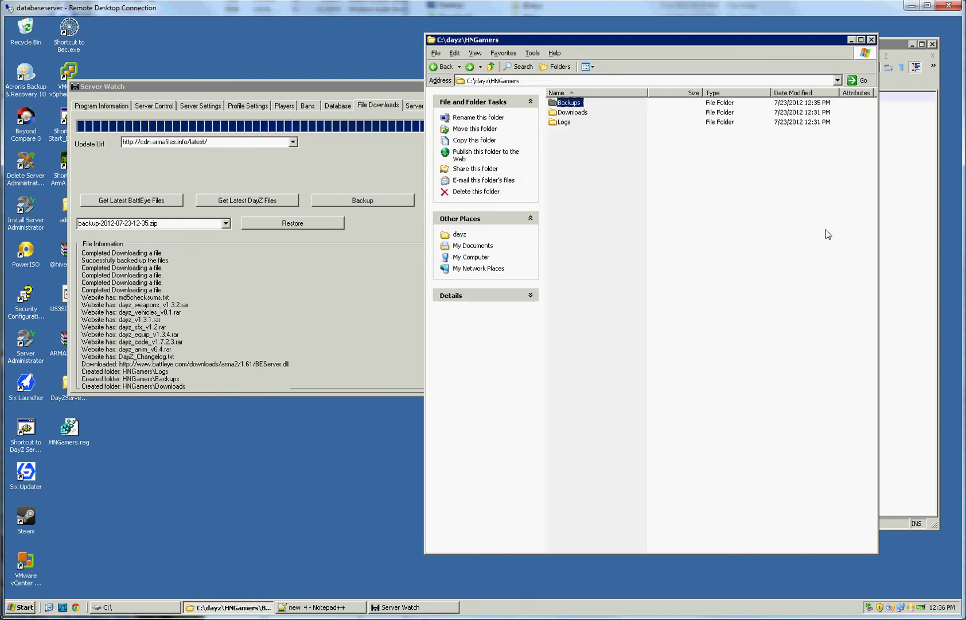
{"action": "key", "text": "BackSpace"}
- Review the profile settings, file download progress, server control options and server settings in Server Watch
{"action": "left_click", "coordinate": [248, 113]}
{"action": "left_click", "coordinate": [244, 108]}
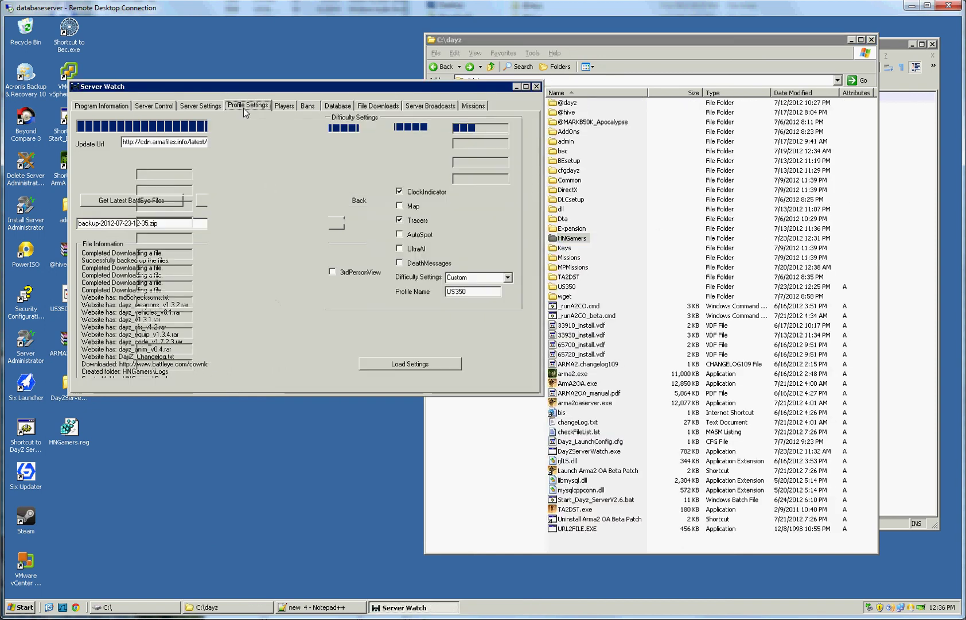
{"action": "left_click", "coordinate": [390, 106]}
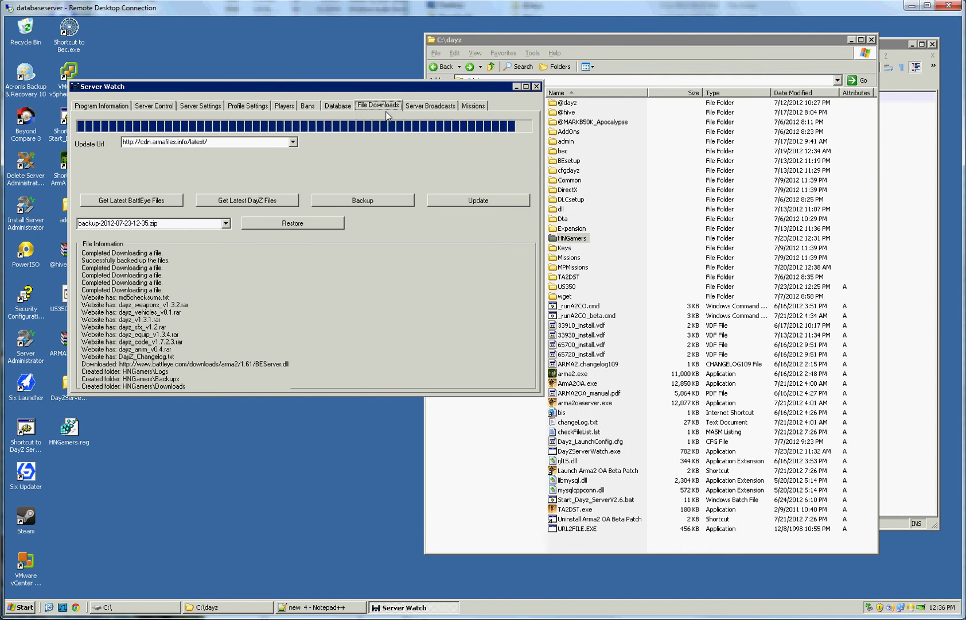
{"action": "left_click", "coordinate": [153, 107]}
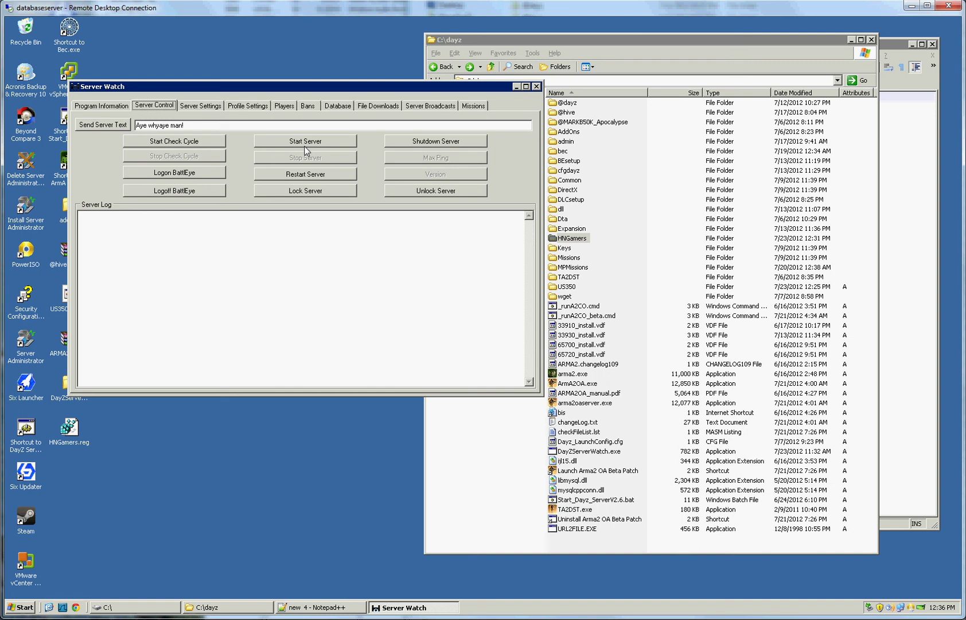
{"action": "left_click", "coordinate": [217, 107]}
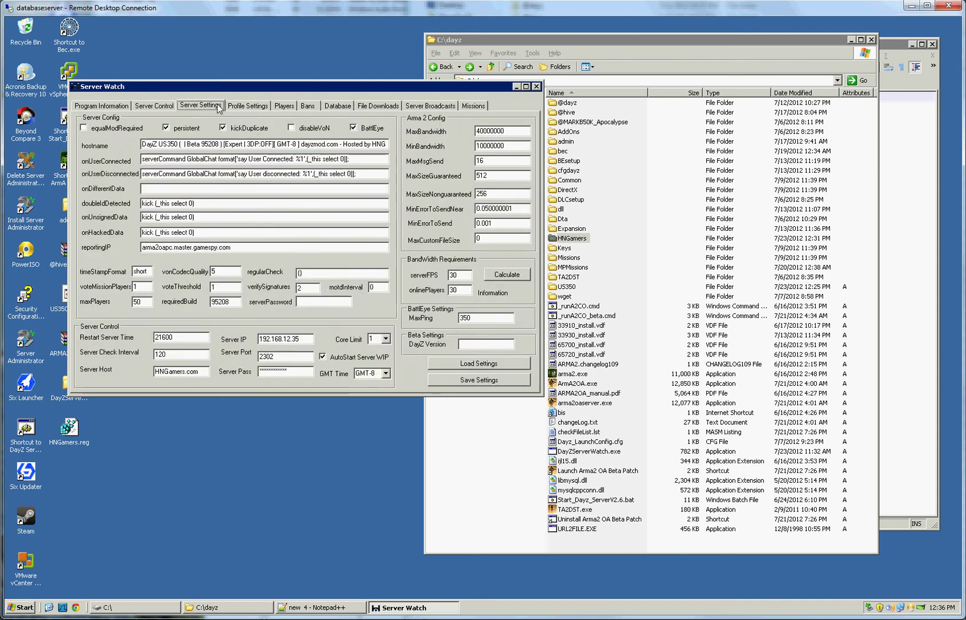
{"action": "left_click", "coordinate": [251, 106]}
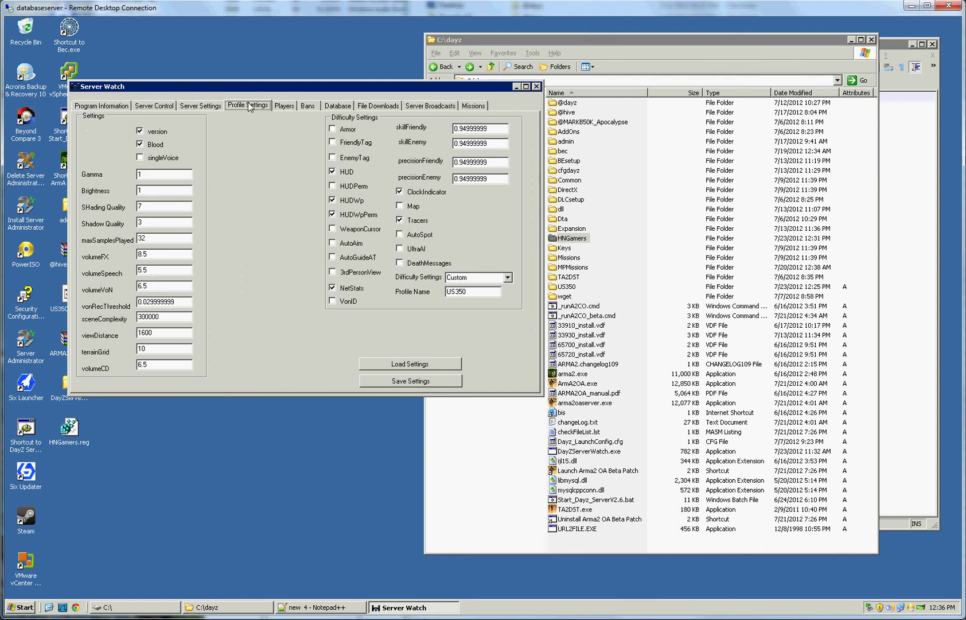
{"action": "left_click", "coordinate": [152, 107]}
{"action": "left_click", "coordinate": [208, 107]}
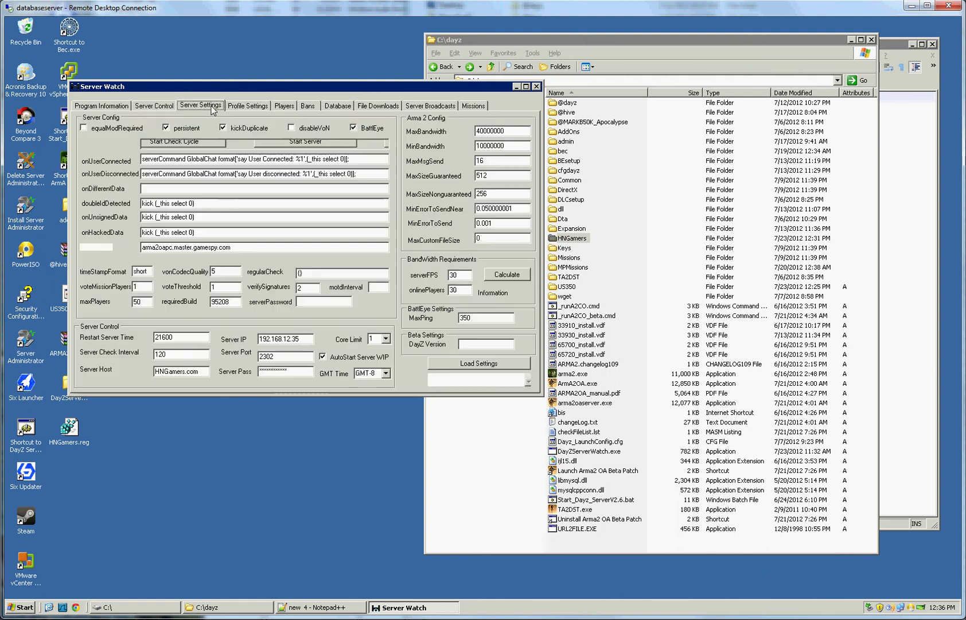
{"action": "left_click", "coordinate": [170, 106]}
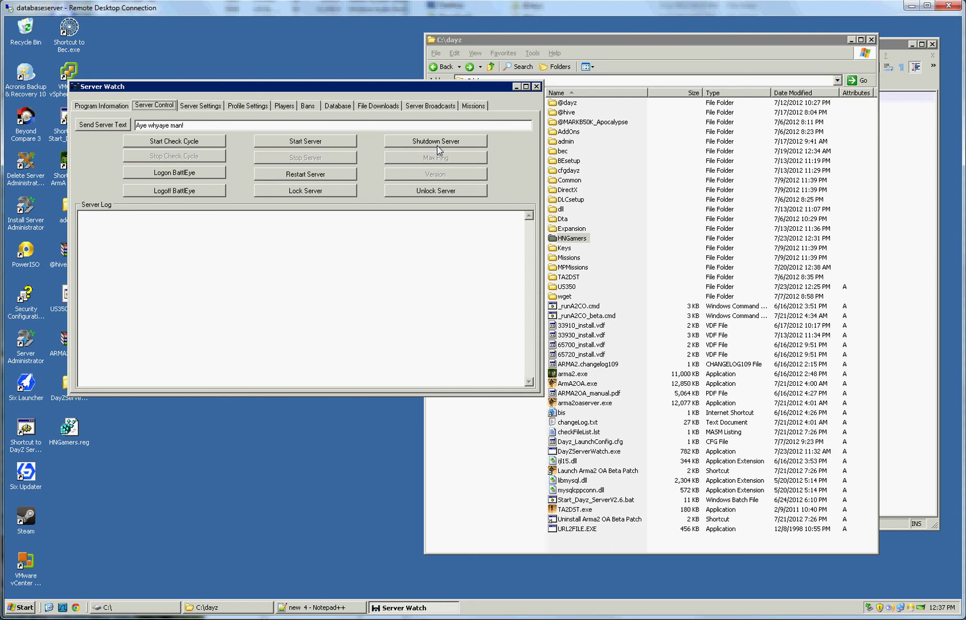
- Move the Server Watch window lower on the desktop and update the server with the downloaded DayZ files
{"action": "left_click_drag", "start_coordinate": [420, 93], "coordinate": [469, 207]}
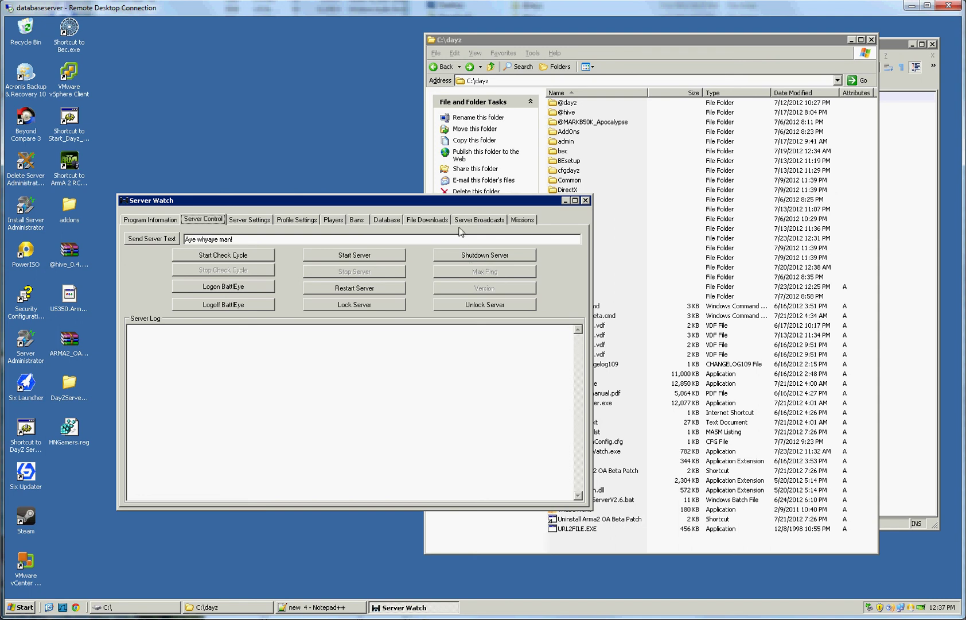
{"action": "left_click", "coordinate": [431, 224]}
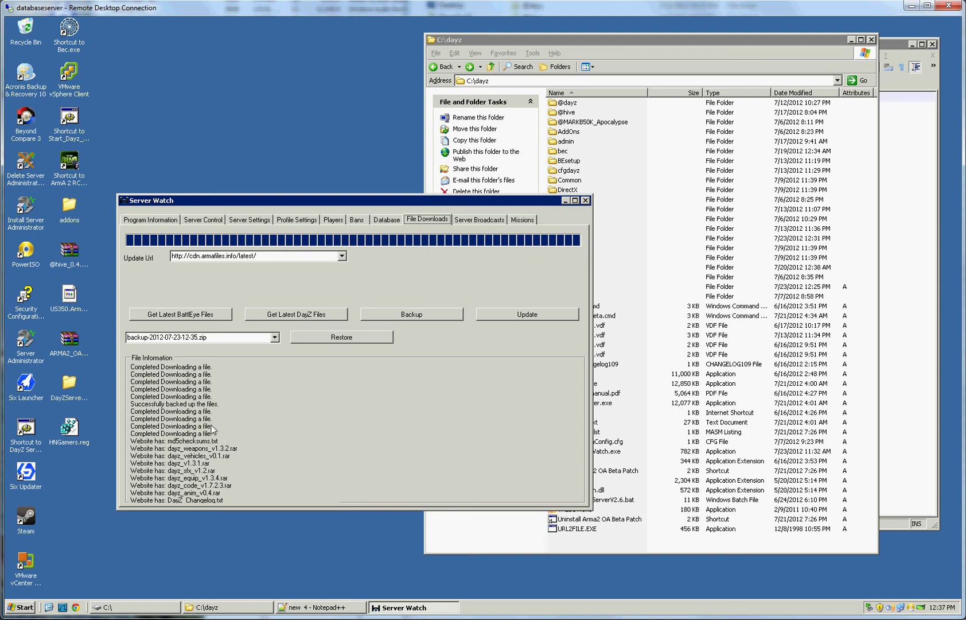
{"action": "left_click", "coordinate": [530, 316]}
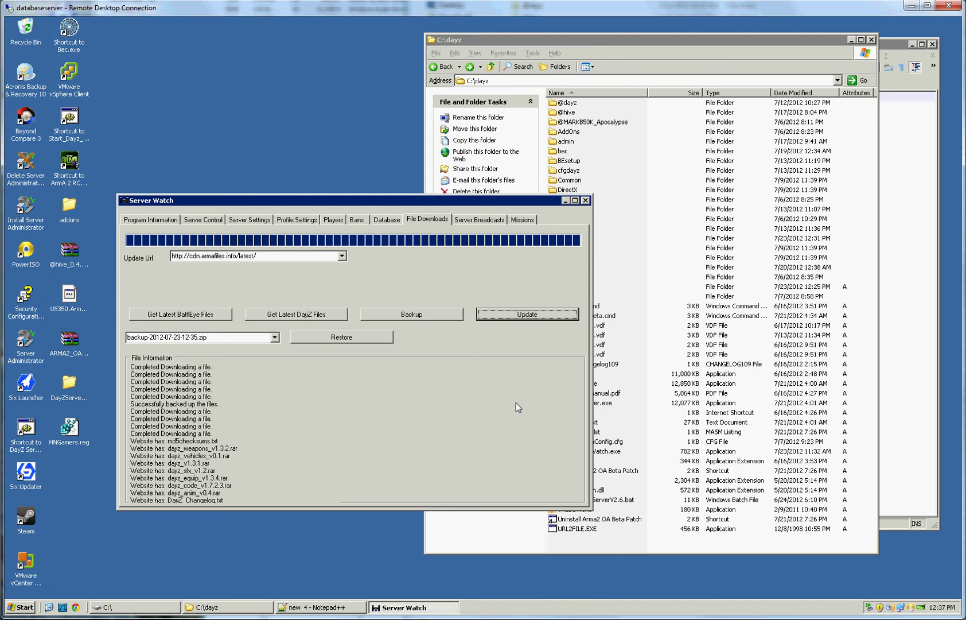
- Check the downloaded archives in C:\dayz\HNGamers\Downloads, then return to the C:\dayz folder
{"action": "left_click", "coordinate": [640, 201]}
{"action": "double_click", "coordinate": [592, 219]}
{"action": "double_click", "coordinate": [565, 112]}
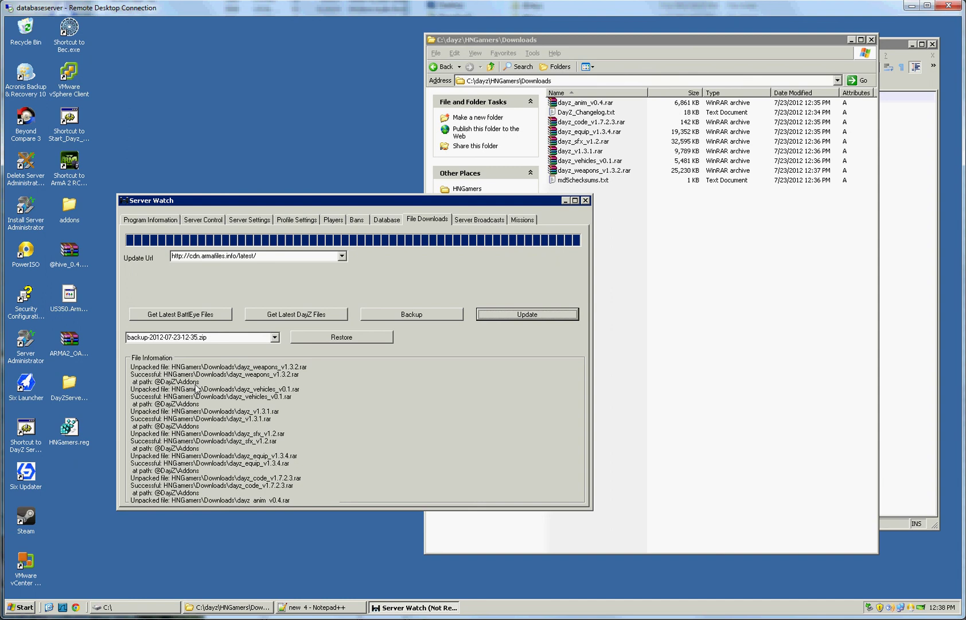
{"action": "left_click", "coordinate": [688, 274]}
{"action": "key", "text": "BackSpace"}
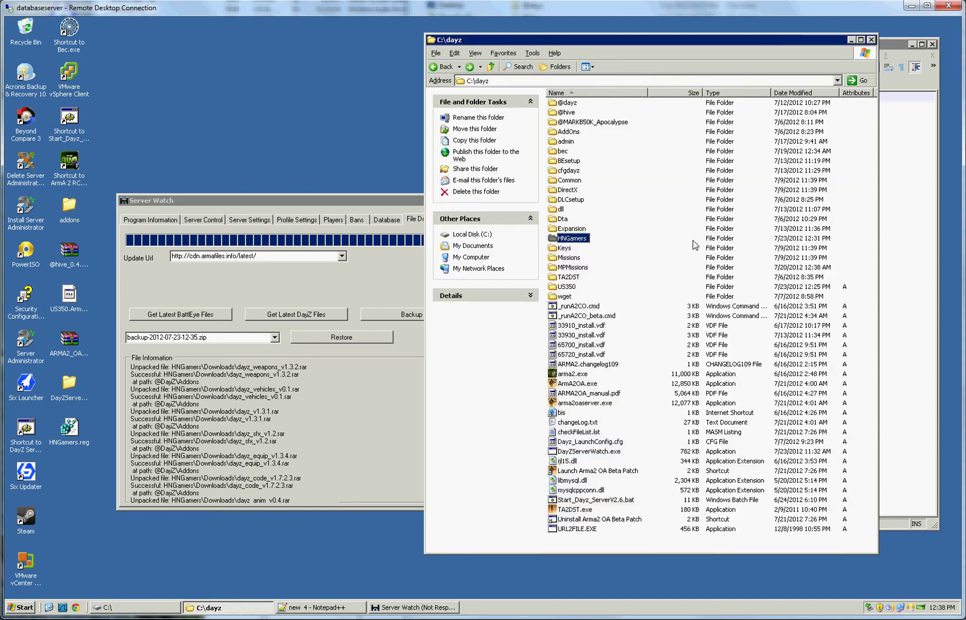
{"action": "left_click", "coordinate": [639, 217]}
- Start the DayZ game server from Server Watch
{"action": "left_click", "coordinate": [278, 356]}
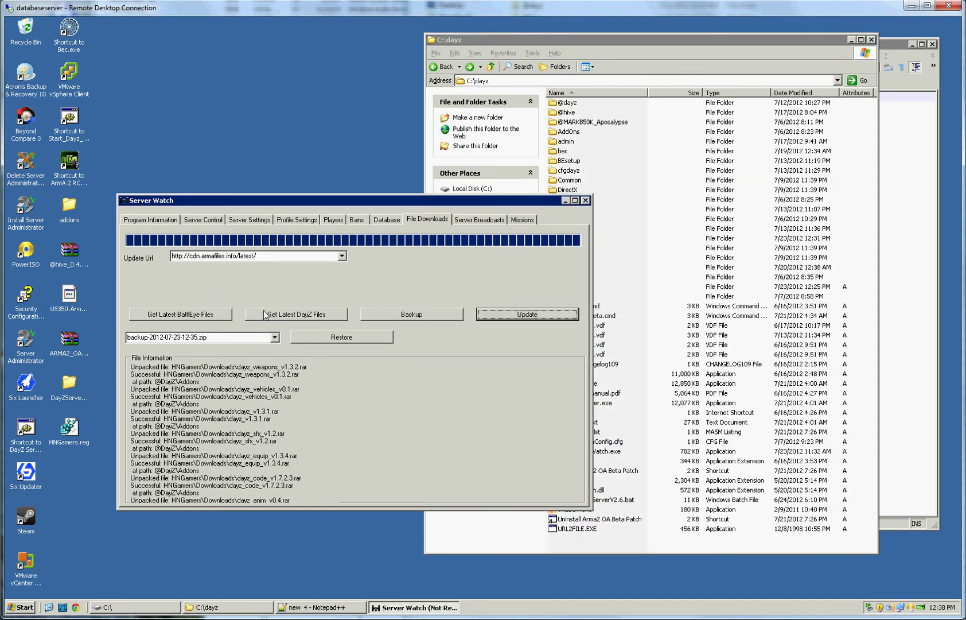
{"action": "left_click", "coordinate": [205, 221]}
{"action": "left_click", "coordinate": [364, 255]}
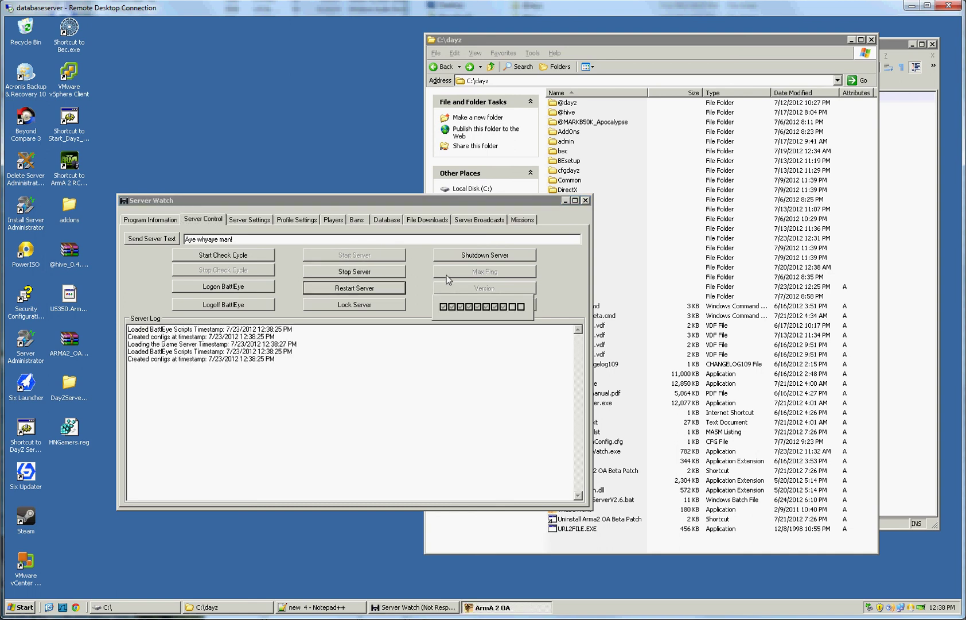
- Examine the server log entries for the BattlEye scripts, configs and game server loading, and check the ArmA 2 OA window
{"action": "left_click", "coordinate": [324, 348]}
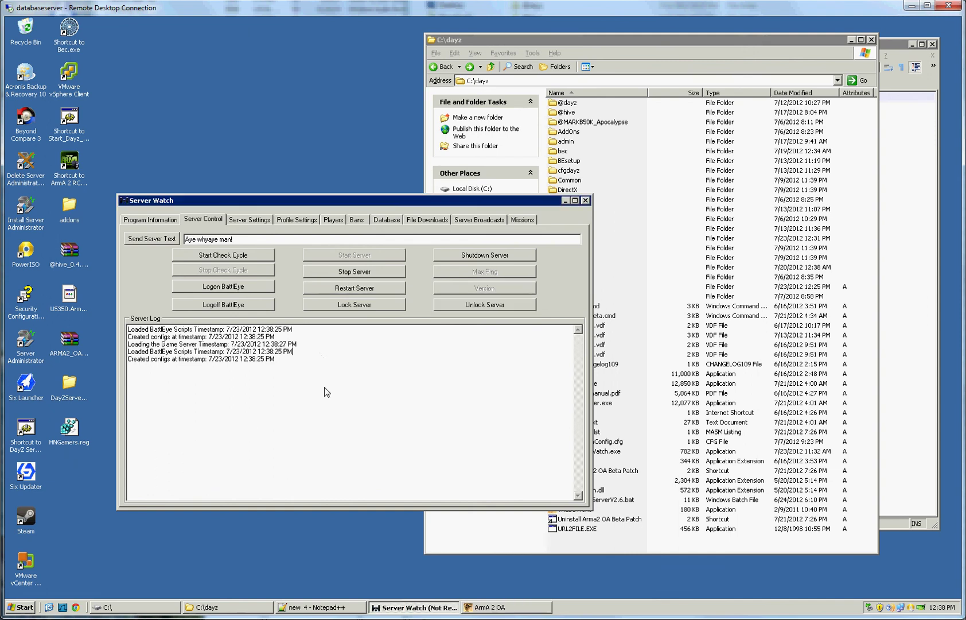
{"action": "double_click", "coordinate": [157, 329]}
{"action": "double_click", "coordinate": [161, 338]}
{"action": "left_click", "coordinate": [202, 347]}
{"action": "left_click_drag", "start_coordinate": [315, 349], "coordinate": [68, 353]}
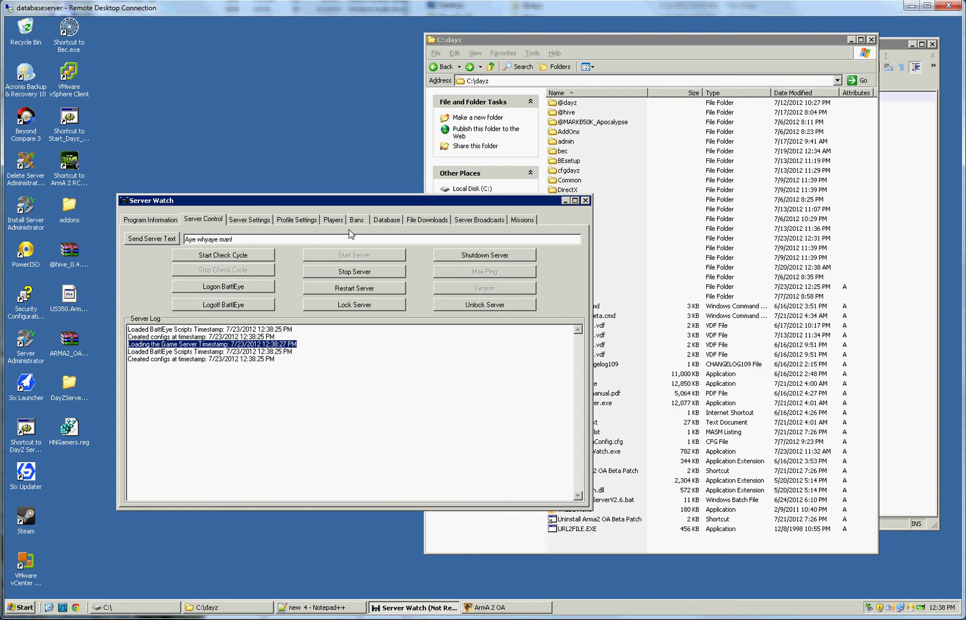
{"action": "left_click", "coordinate": [492, 607]}
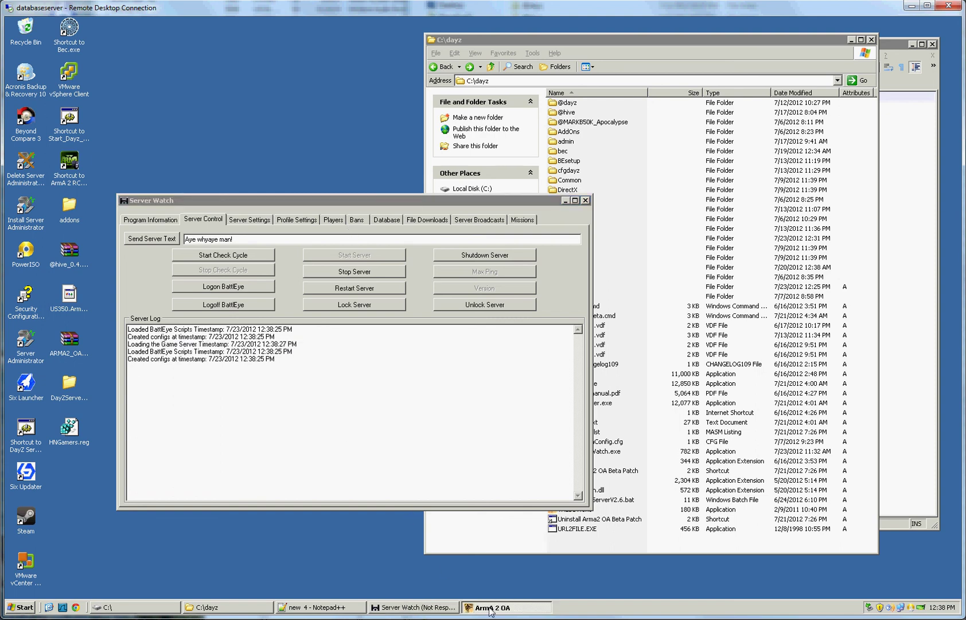
{"action": "left_click", "coordinate": [350, 407]}
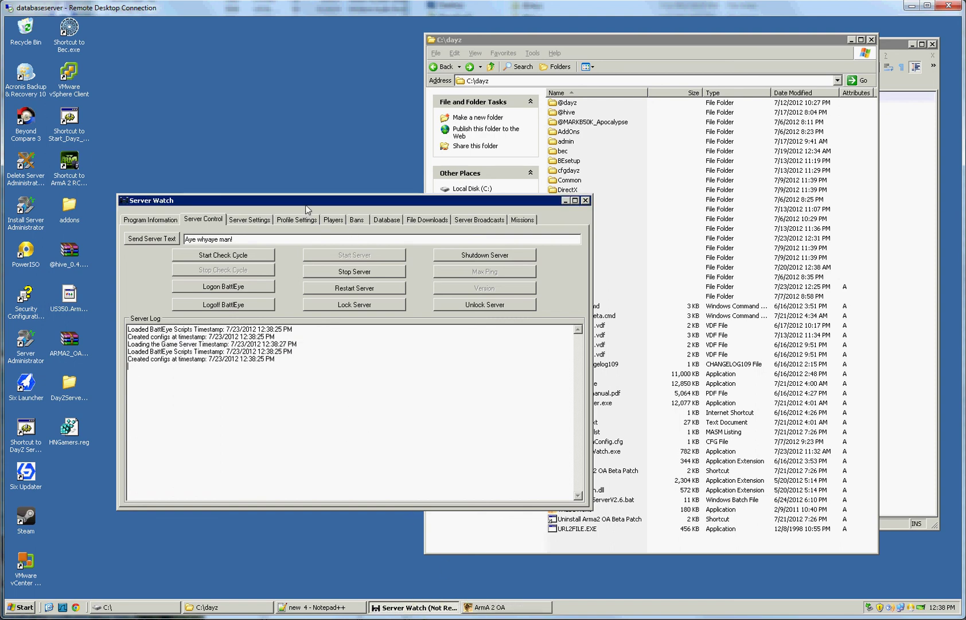
- Reposition the Server Watch window near the middle of the desktop and review the startup entries in the server log
{"action": "left_click_drag", "start_coordinate": [330, 200], "coordinate": [437, 287]}
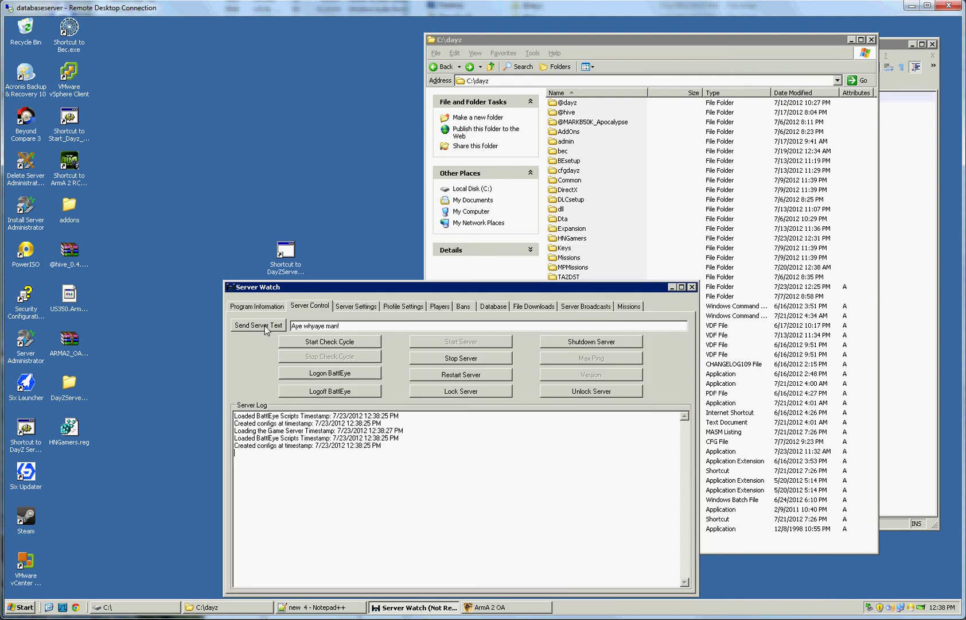
{"action": "left_click_drag", "start_coordinate": [357, 291], "coordinate": [403, 244]}
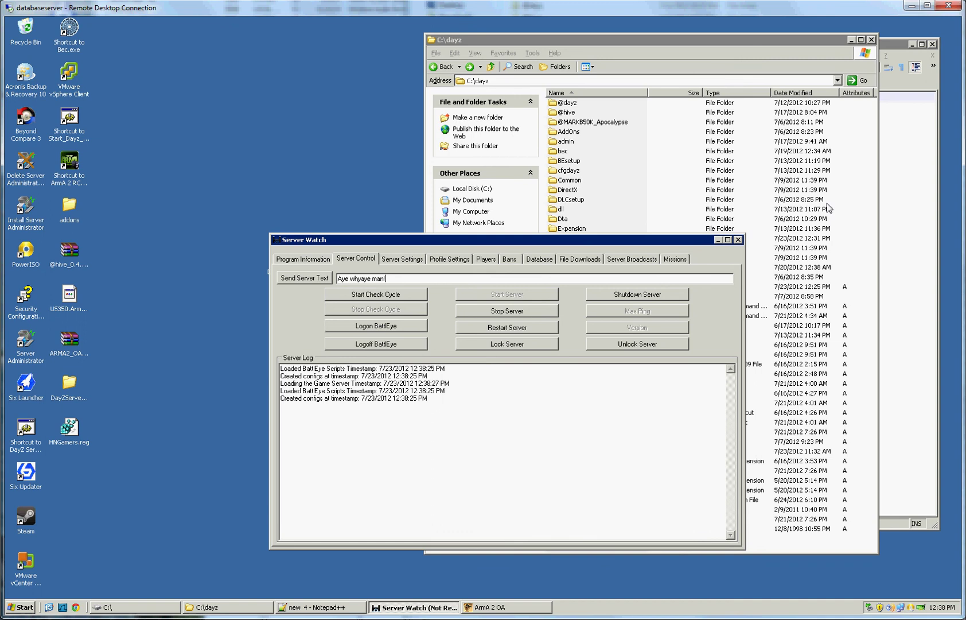
{"action": "left_click", "coordinate": [503, 445]}
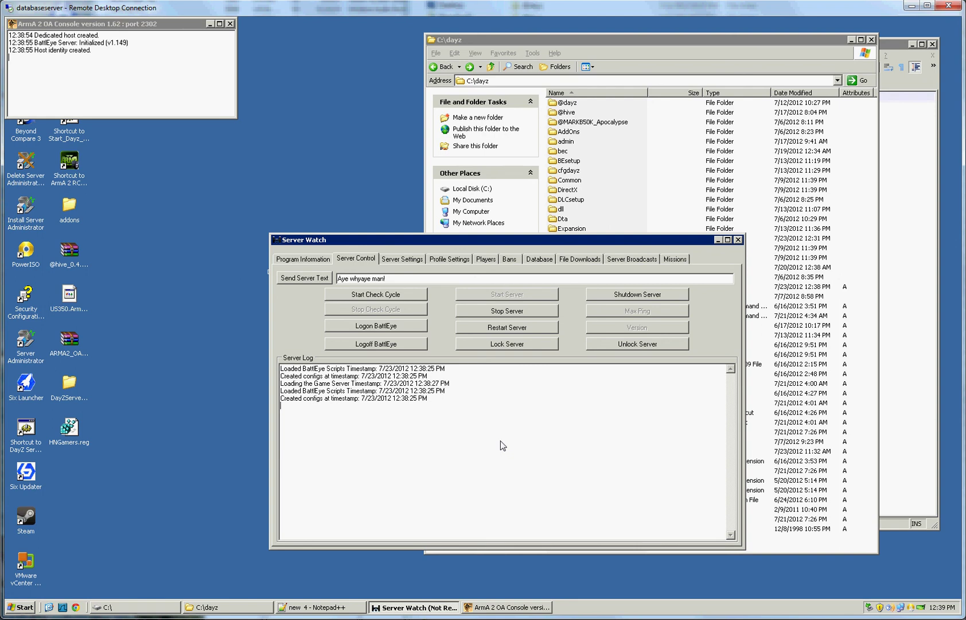
{"action": "left_click_drag", "start_coordinate": [289, 368], "coordinate": [392, 412]}
{"action": "left_click", "coordinate": [392, 412]}
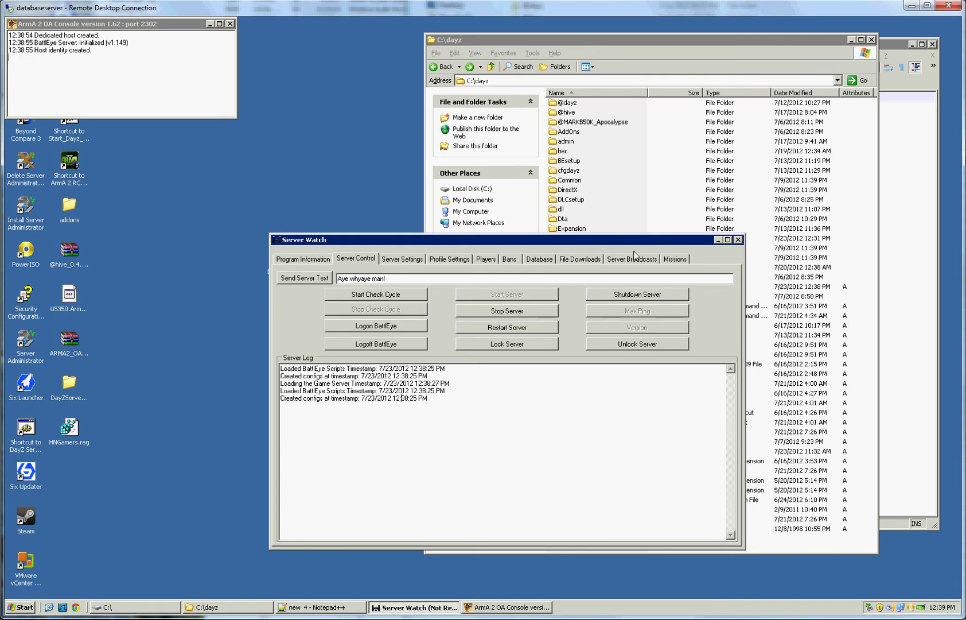